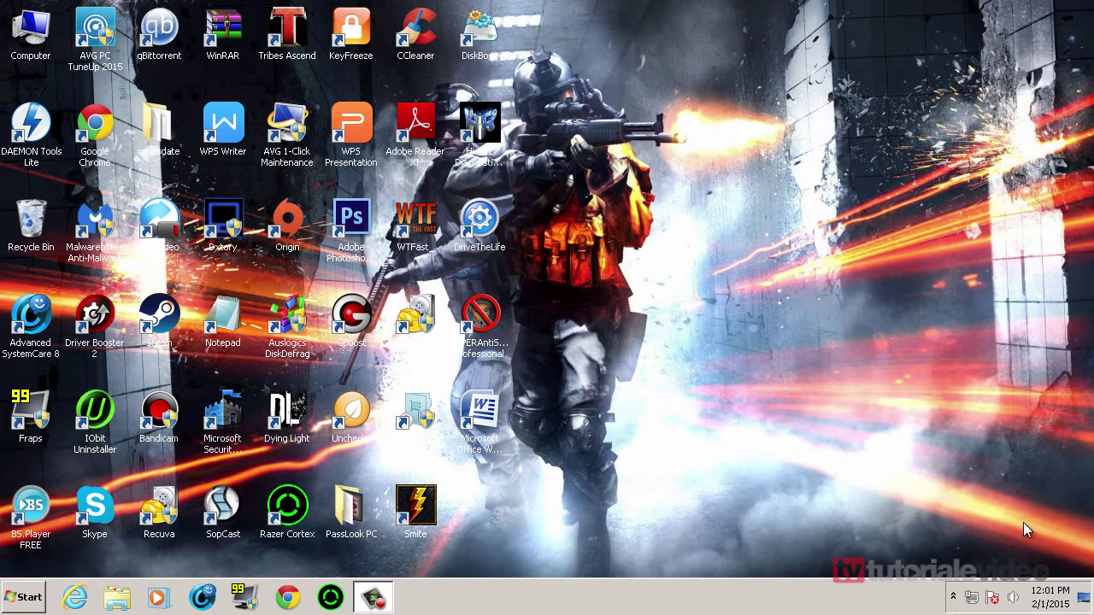
pyautogui.click(81, 595)
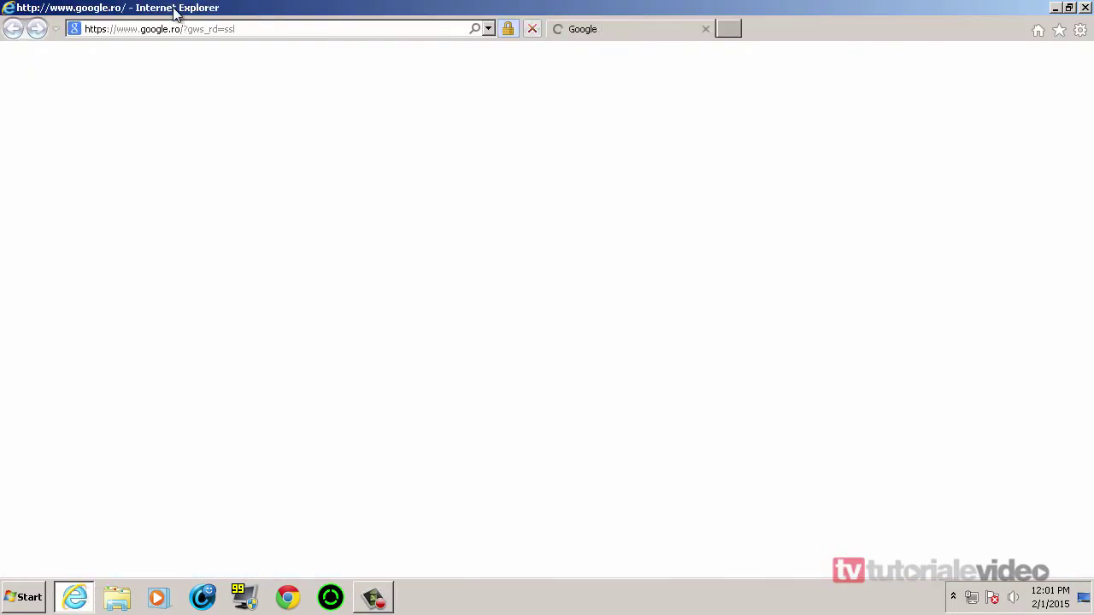
pyautogui.click(242, 27)
pyautogui.press('BackSpace')
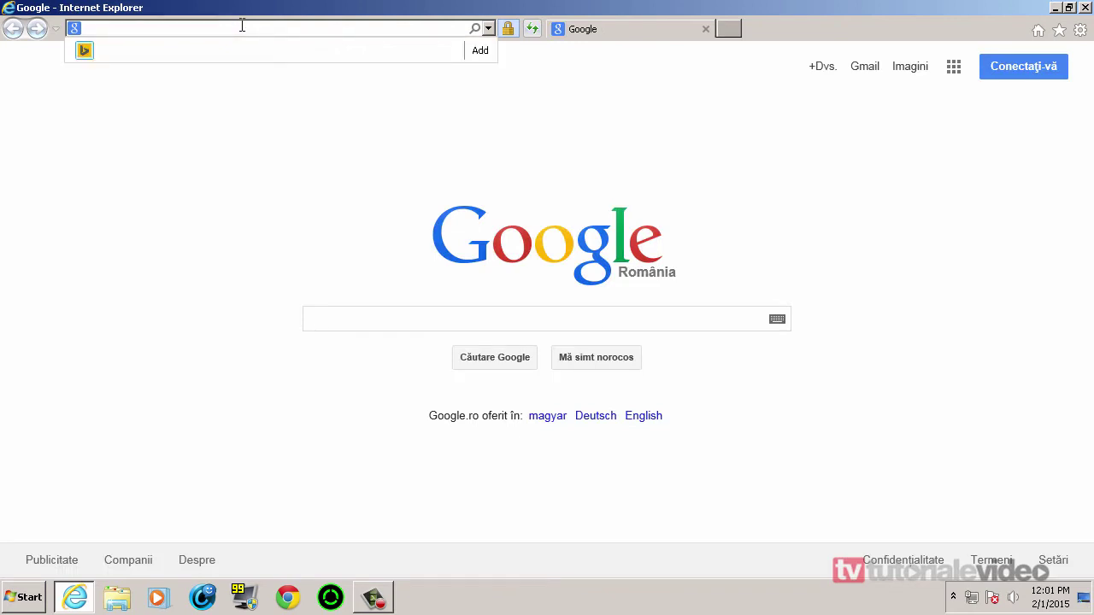
pyautogui.write('htt')
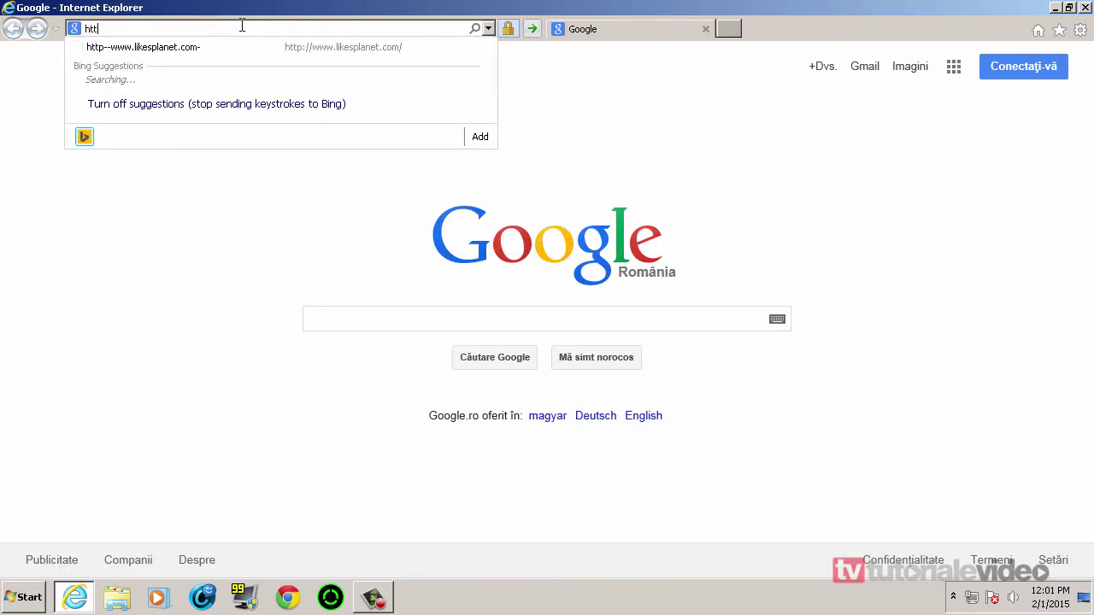
pyautogui.write('p://')
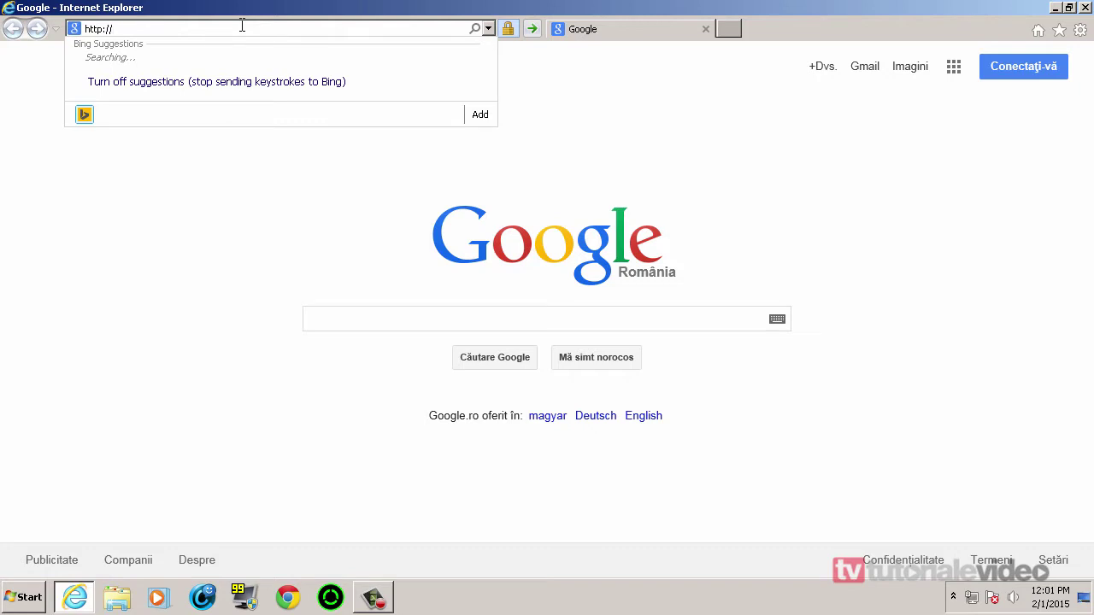
pyautogui.write('down')
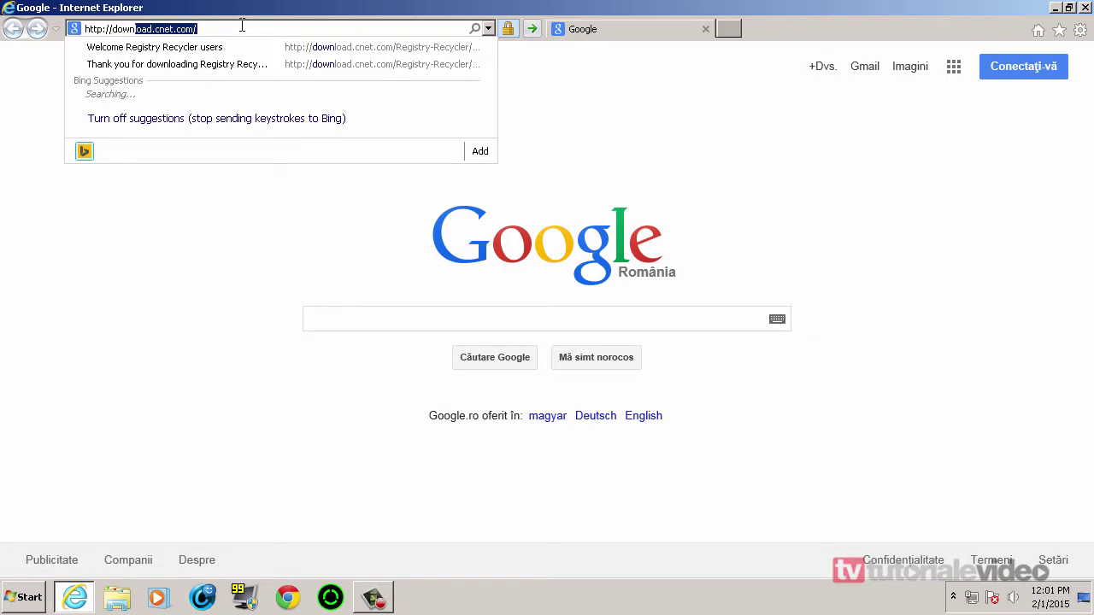
pyautogui.press('Down')
pyautogui.press('Up')
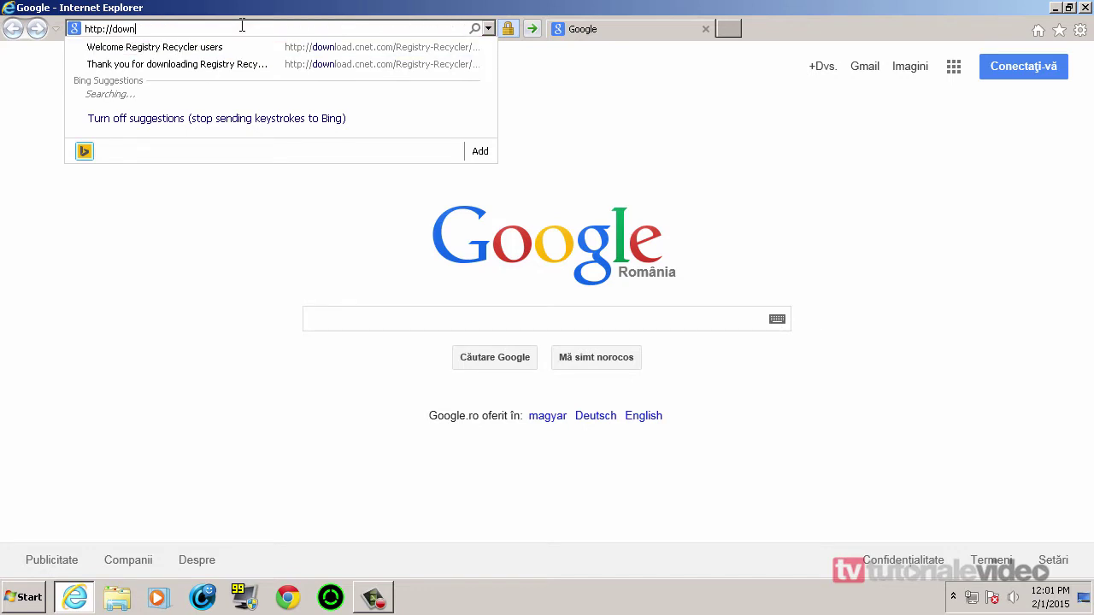
pyautogui.write('load.')
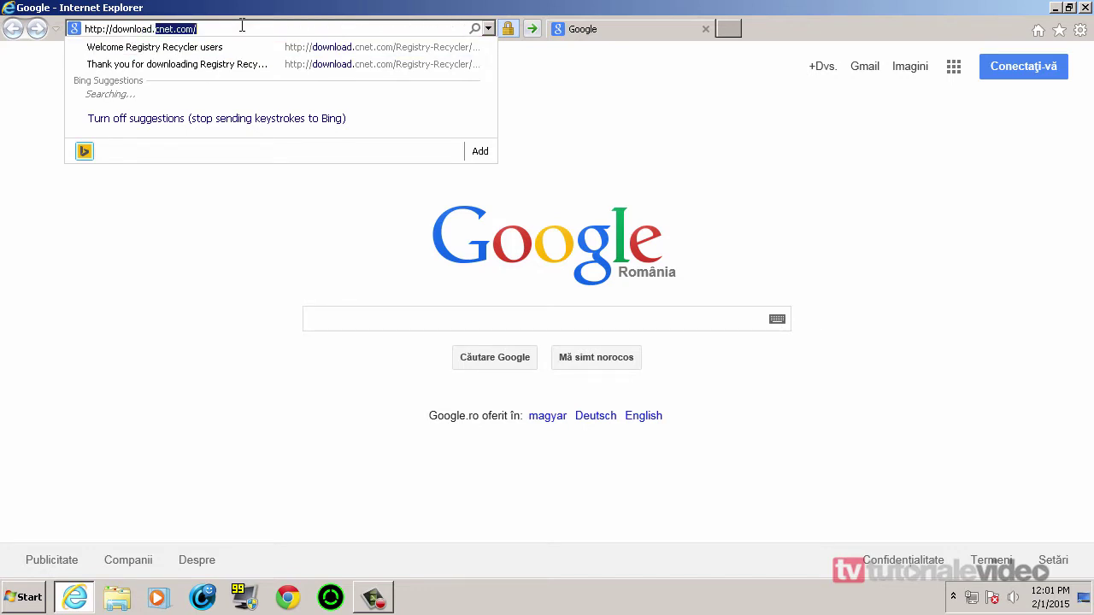
pyautogui.write('cnet.com/Sy')
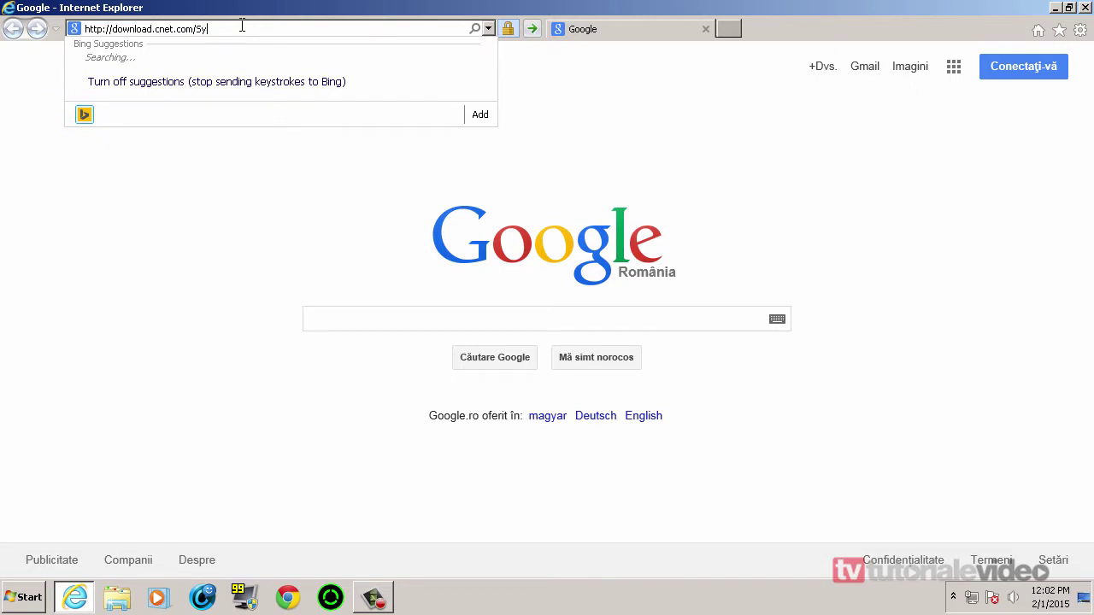
pyautogui.write('nei-System-Utilities/3000-18512-4-75894096')
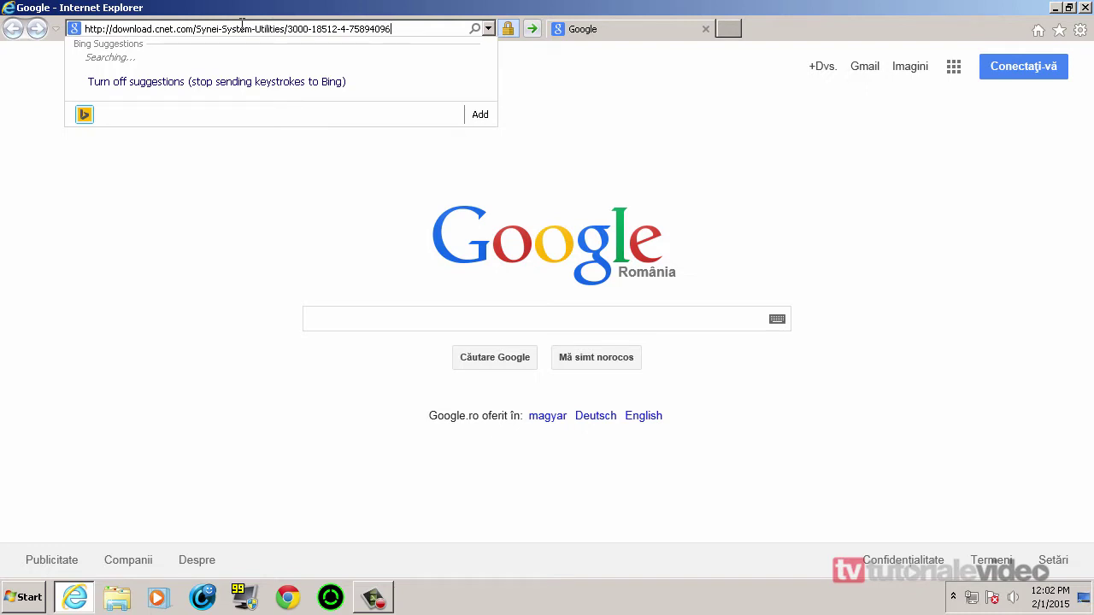
pyautogui.write('.html')
pyautogui.press('Return')
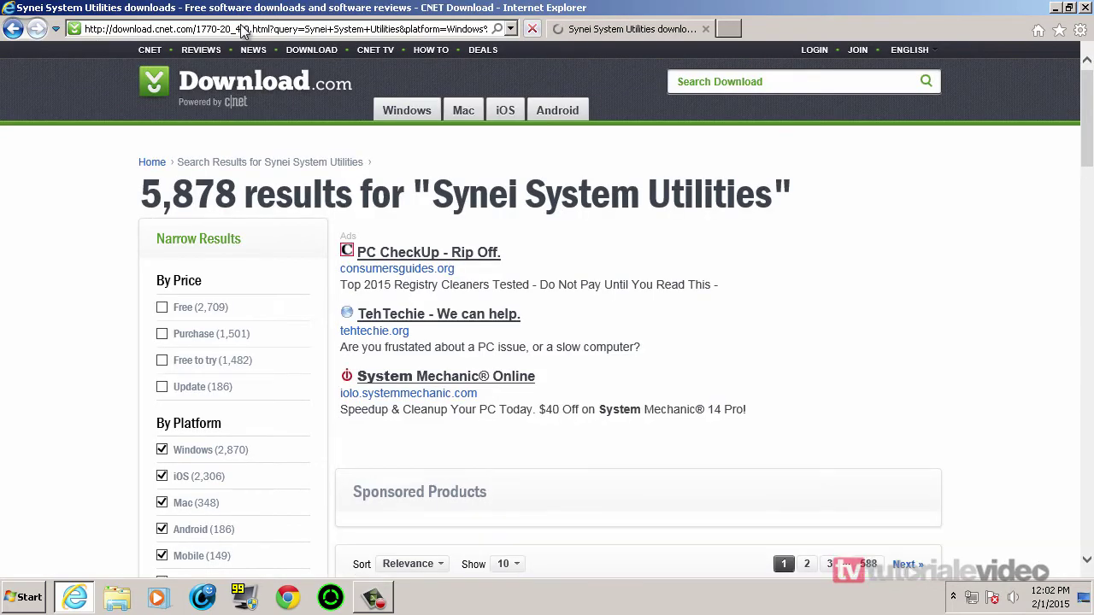
# Look through the Download.com search results for the Synei System Utilities entry.
pyautogui.scroll(-4, 415, 224)
pyautogui.scroll(-4, 523, 351)
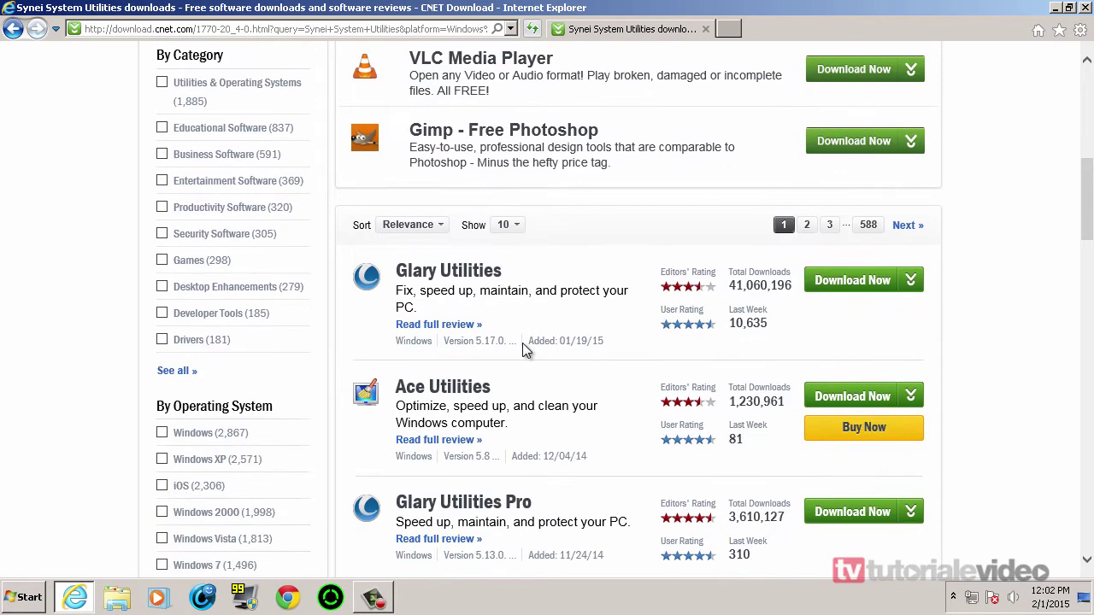
pyautogui.scroll(-2, 523, 346)
pyautogui.scroll(5, 523, 346)
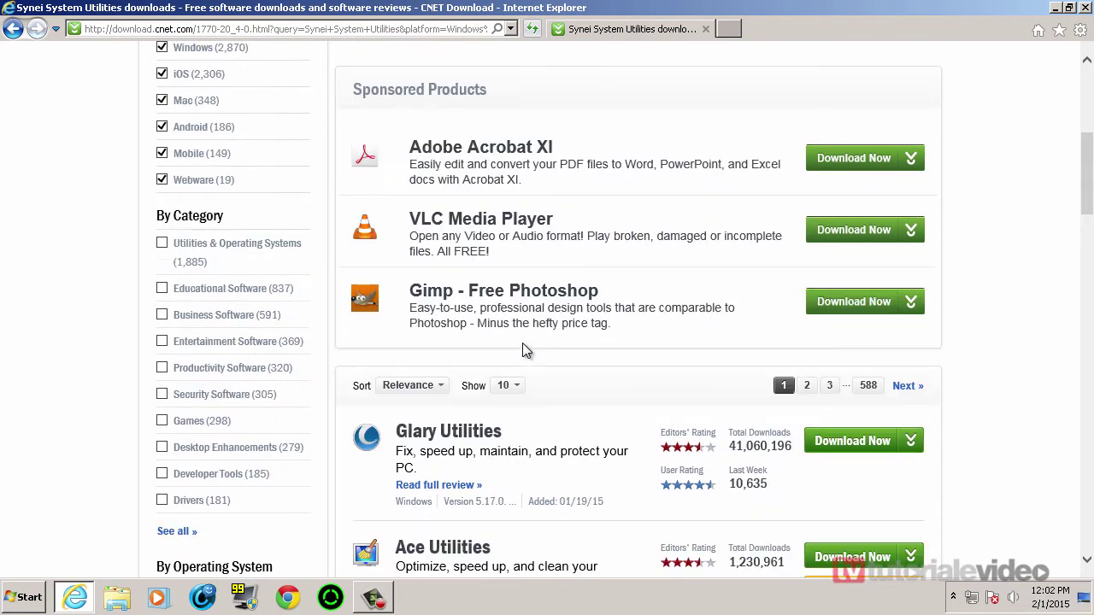
pyautogui.scroll(4, 526, 350)
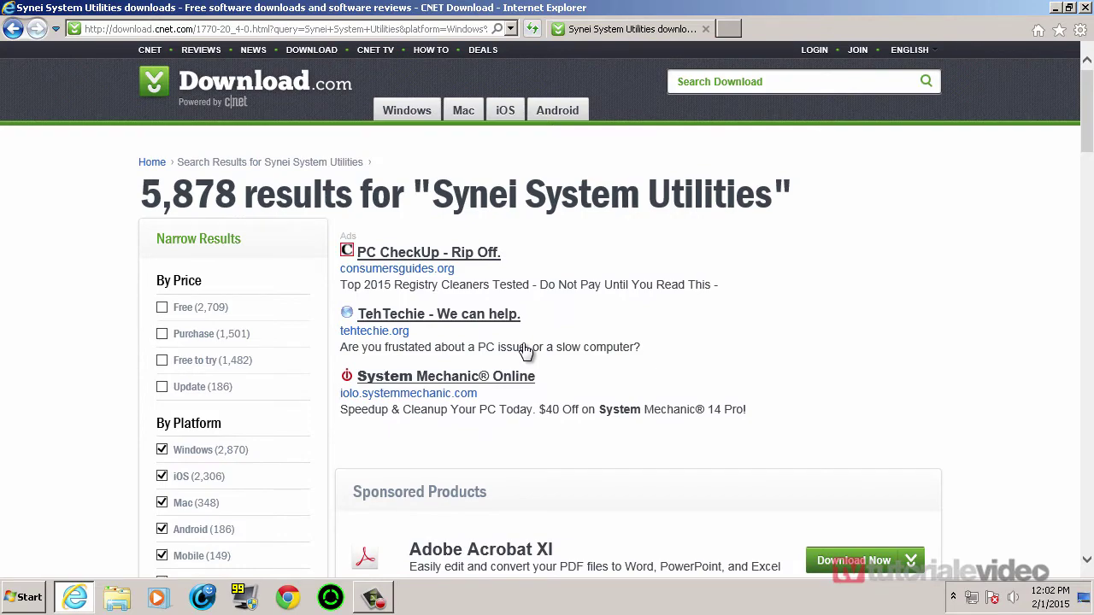
pyautogui.scroll(-10, 526, 351)
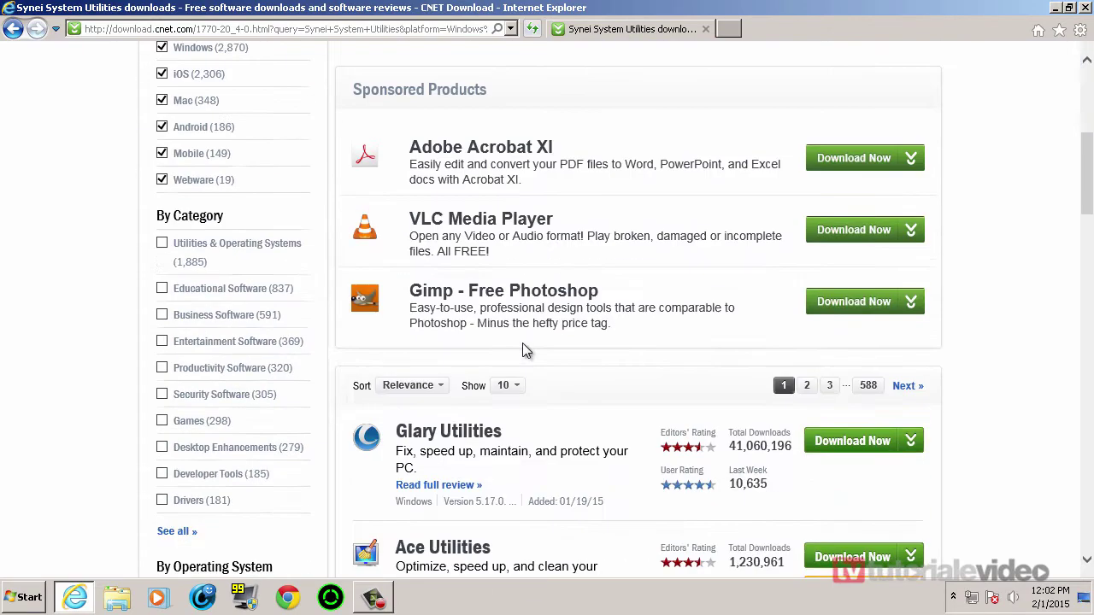
pyautogui.scroll(-5, 526, 348)
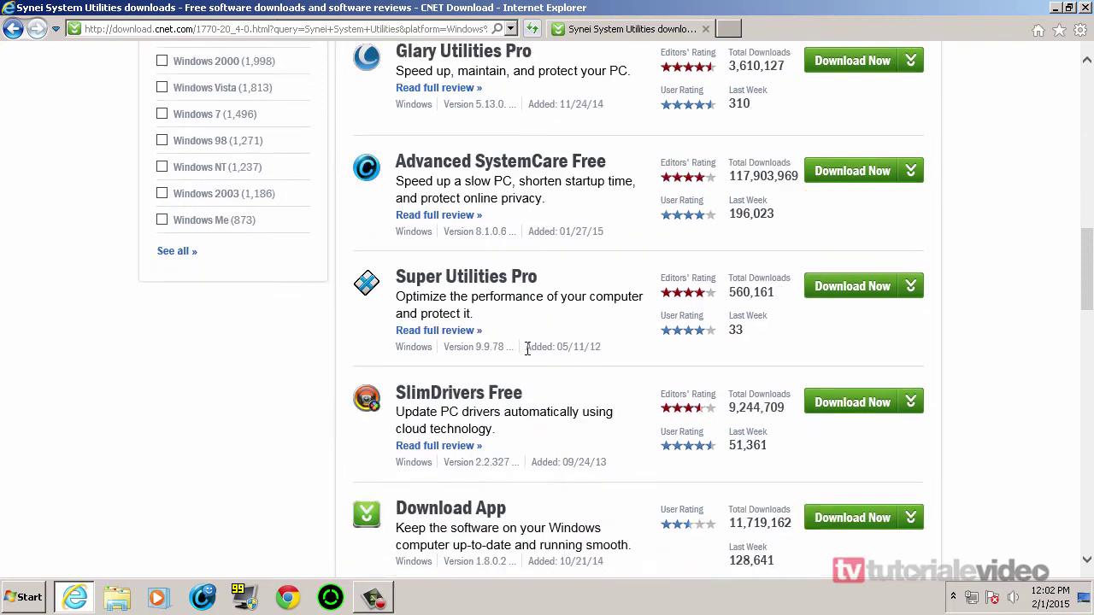
pyautogui.scroll(-6, 526, 348)
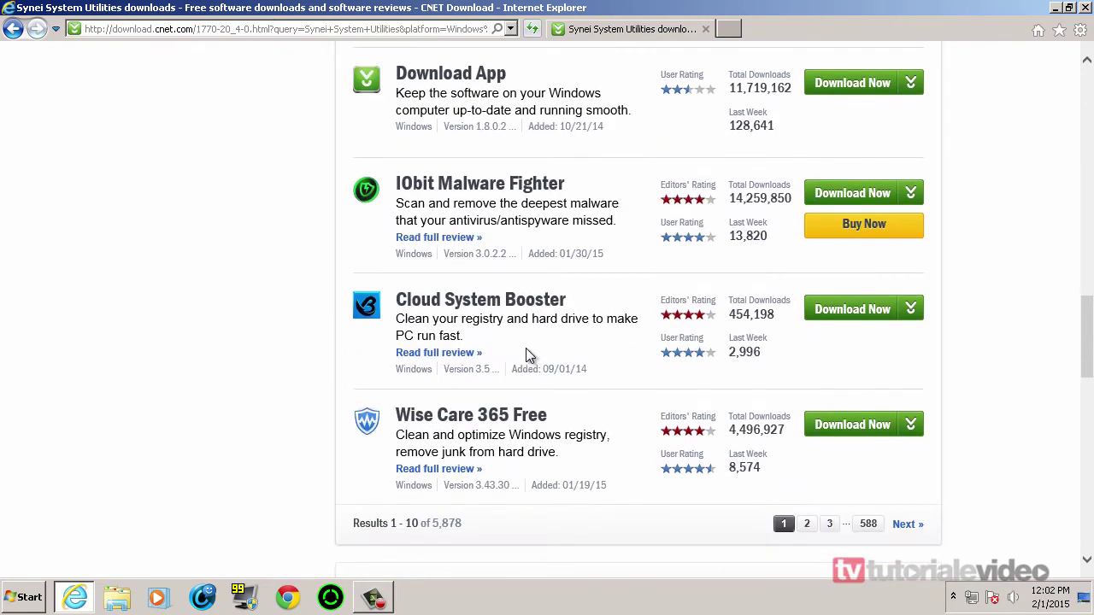
pyautogui.scroll(4, 526, 348)
pyautogui.scroll(5, 526, 348)
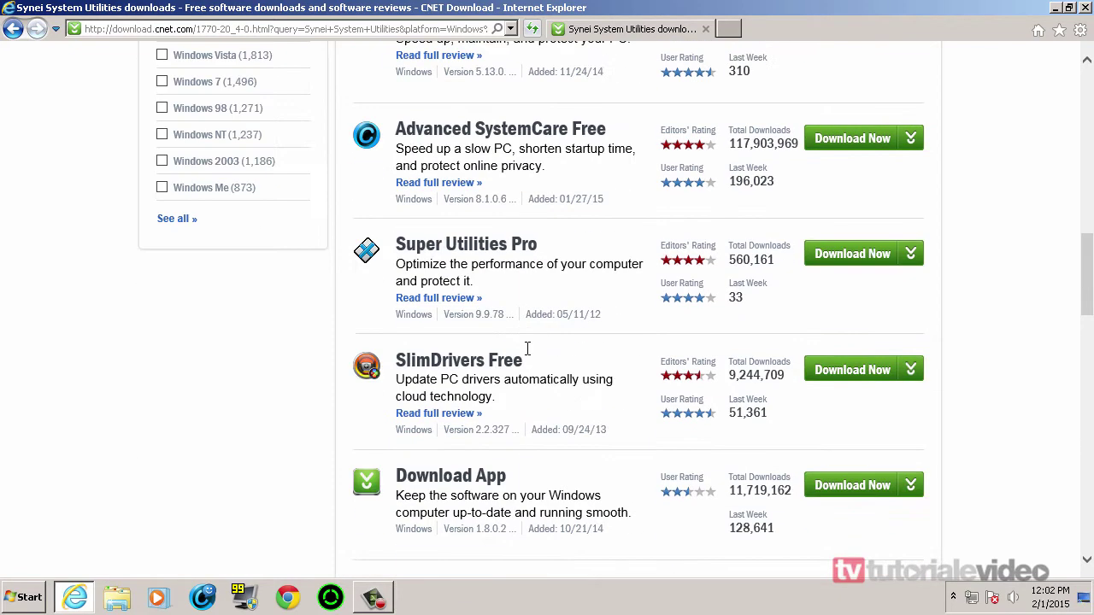
pyautogui.scroll(4, 527, 348)
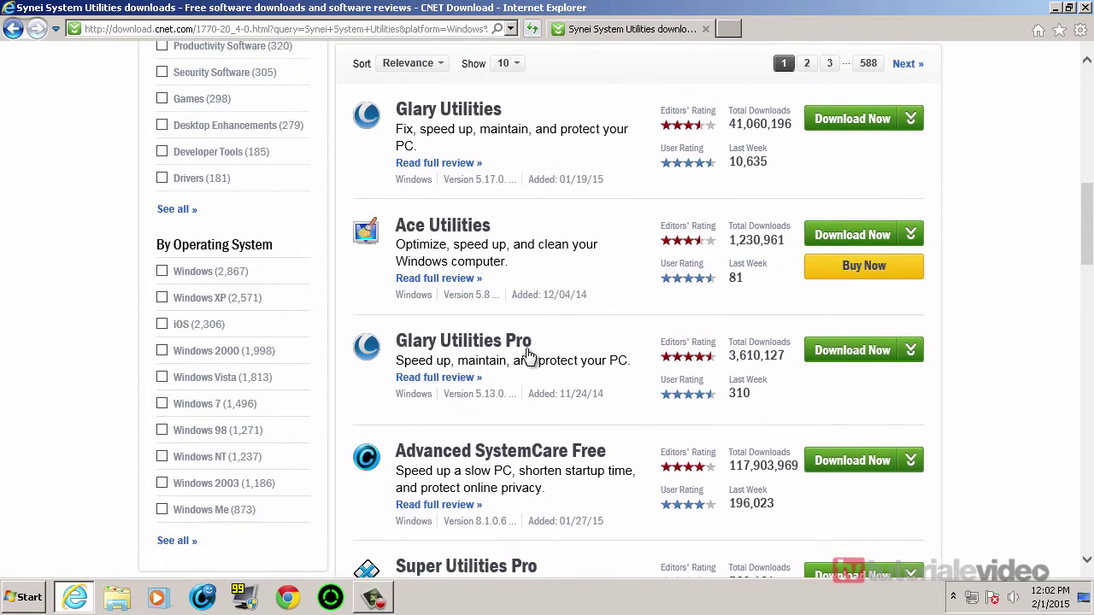
# Go to the Synei System Utilities product page on Download.com and save its SystemUtilities installer to the Desktop.
pyautogui.hotkey('alt', 'Left')
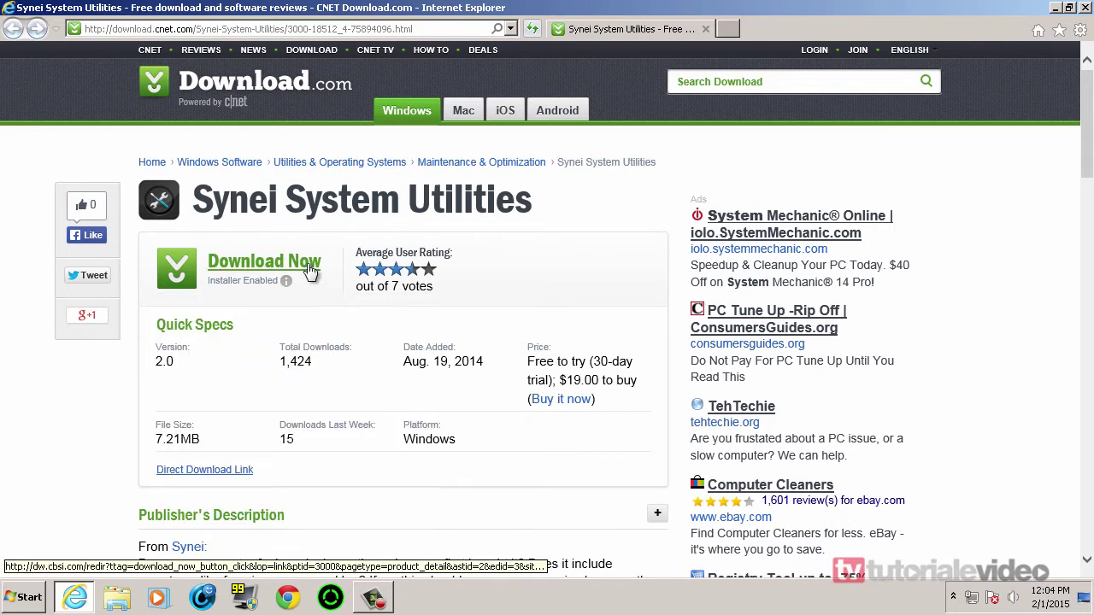
pyautogui.click(310, 270)
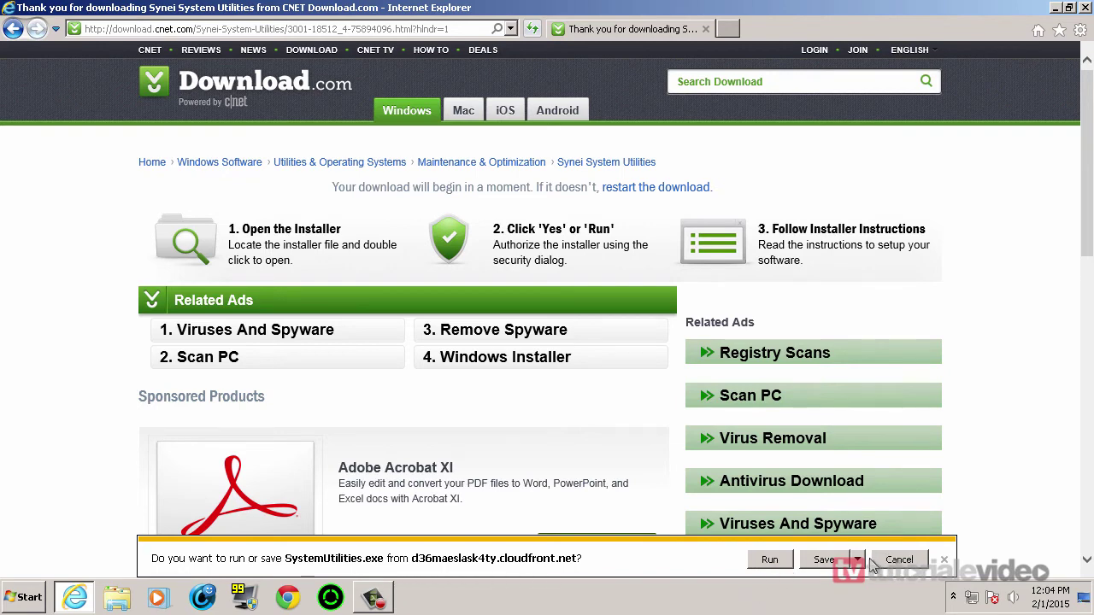
pyautogui.click(857, 560)
pyautogui.click(897, 544)
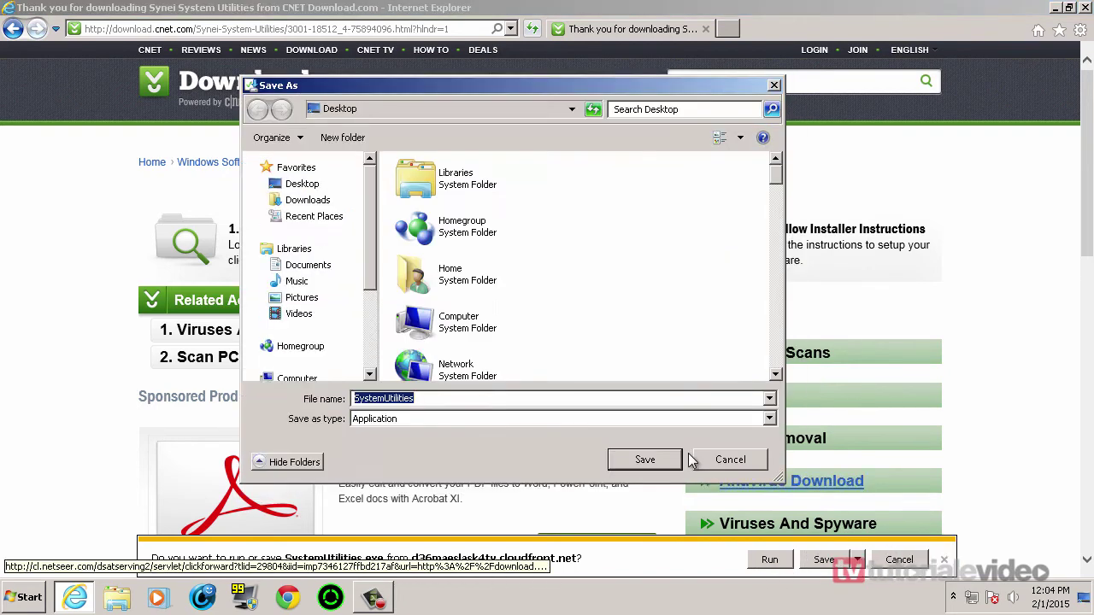
pyautogui.click(645, 460)
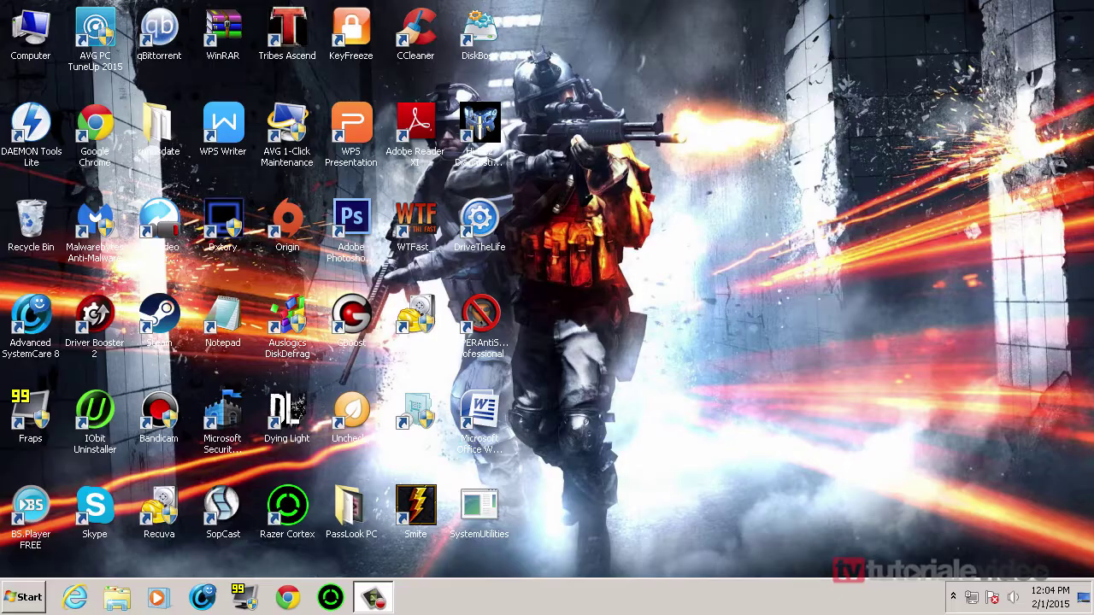
# Run the SystemUtilities file from the desktop, accept the Download.com terms and start the product's installer.
pyautogui.click(503, 533)
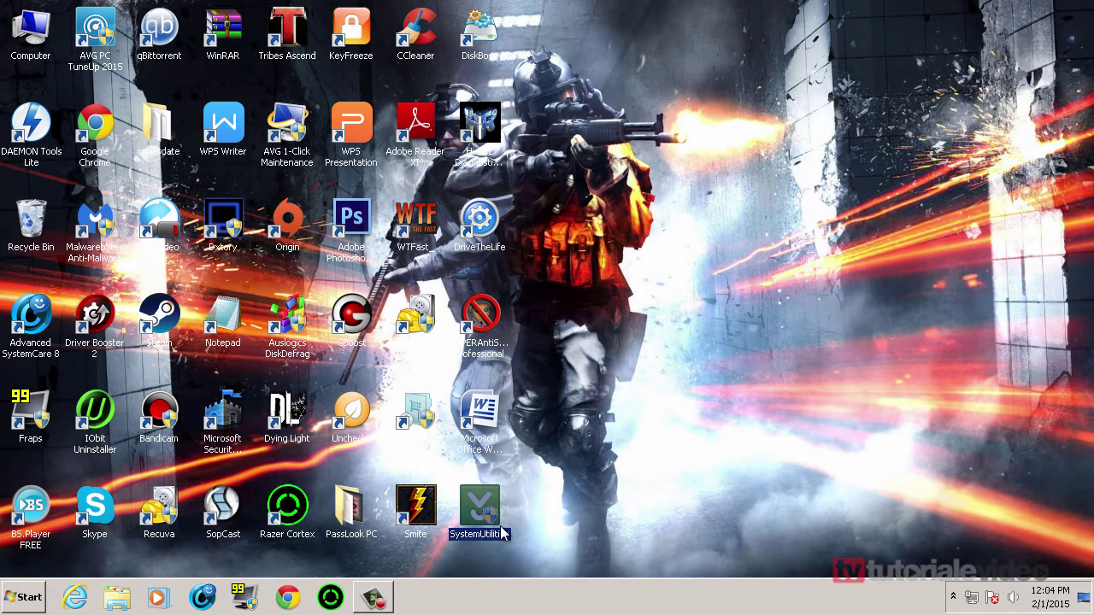
pyautogui.doubleClick(502, 533)
pyautogui.click(603, 335)
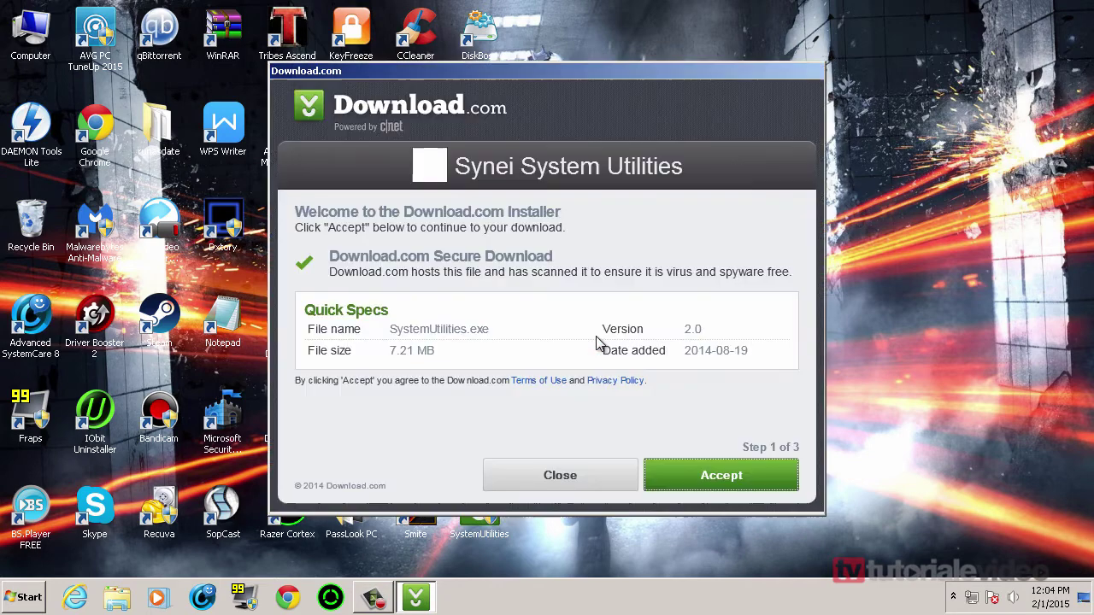
pyautogui.click(683, 476)
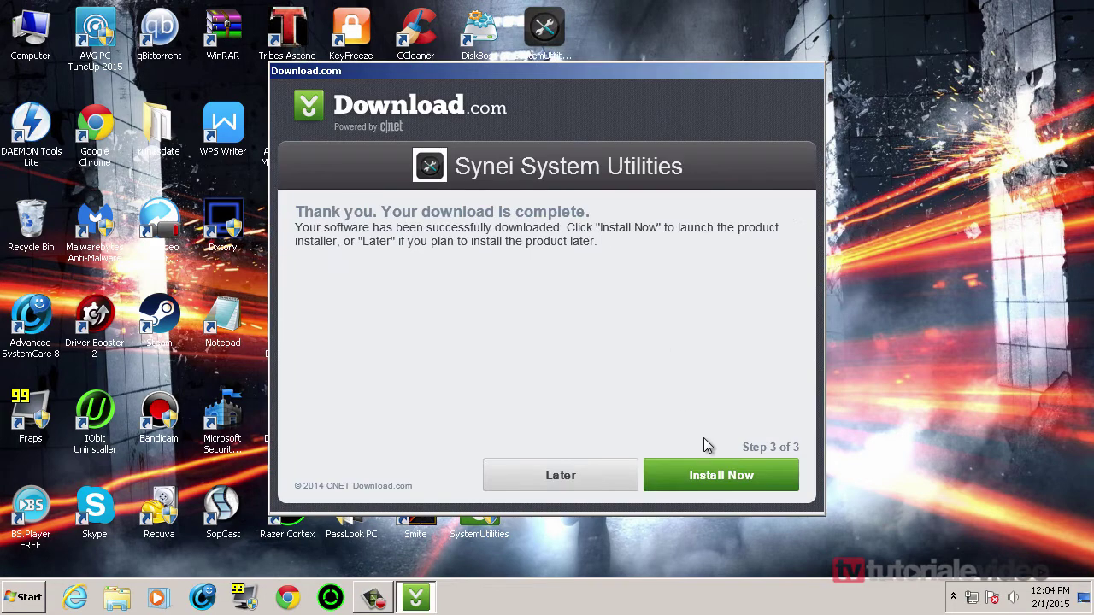
pyautogui.click(710, 489)
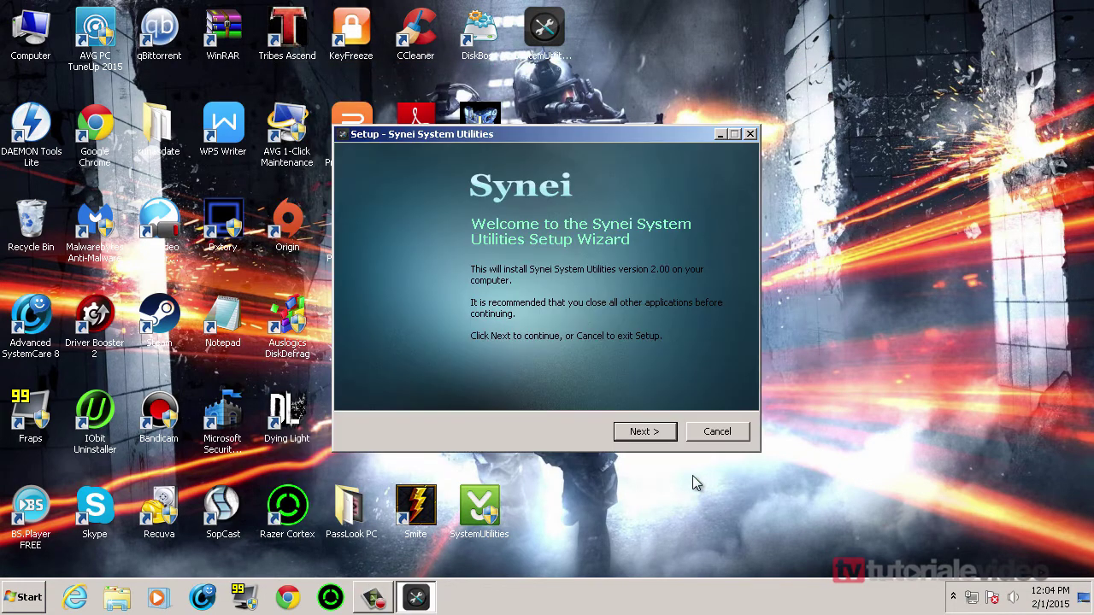
# Accept the license agreement in the setup wizard and keep C:\Program Files (x86)\Synei\SystemUtilities as the destination folder.
pyautogui.click(642, 434)
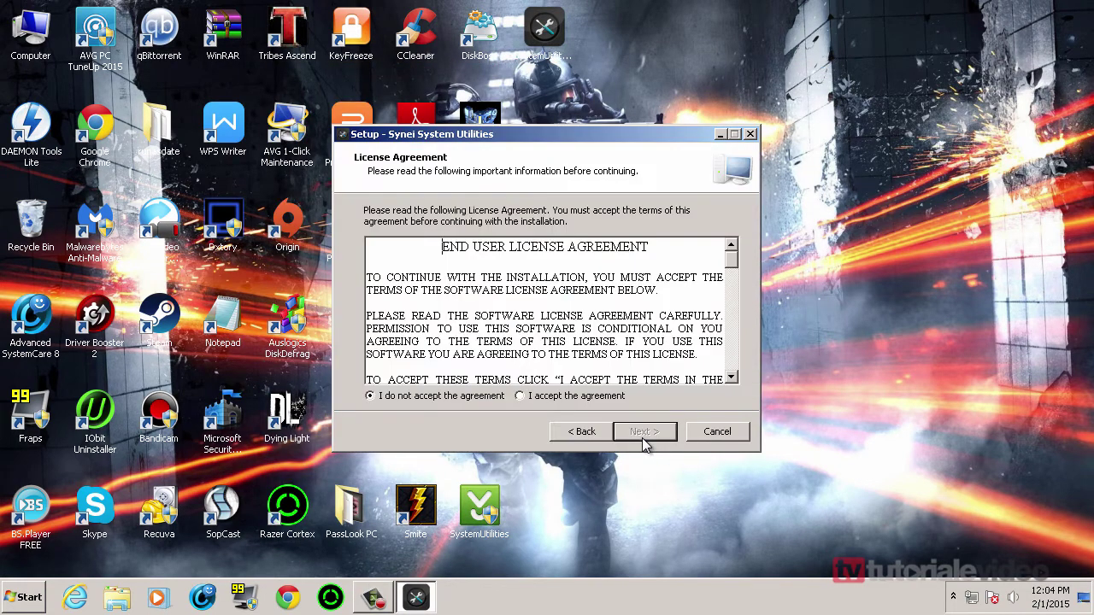
pyautogui.click(537, 398)
pyautogui.click(643, 433)
pyautogui.click(683, 273)
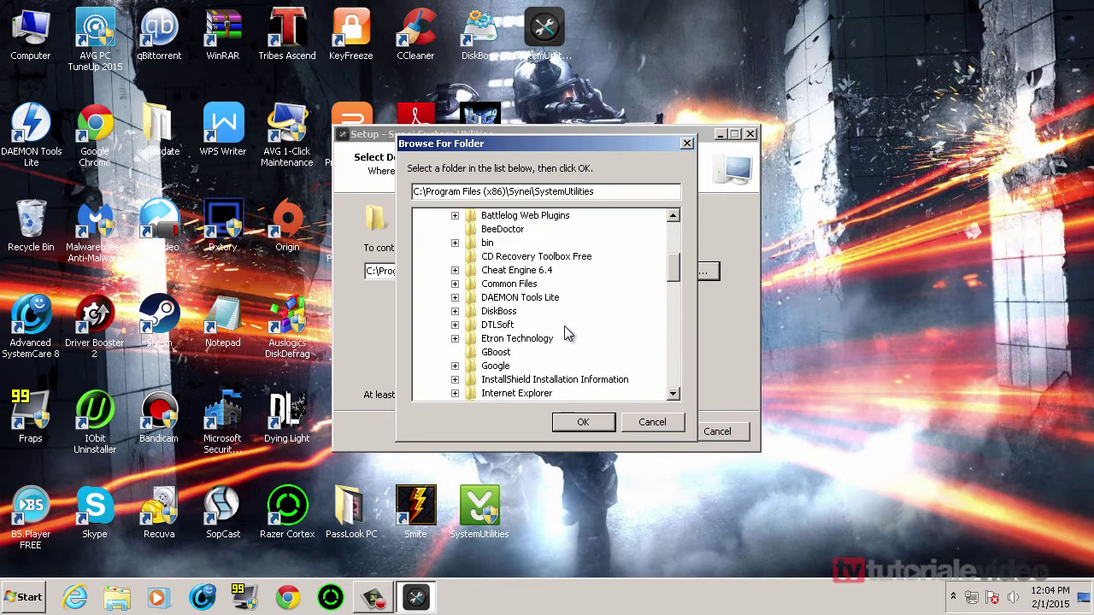
pyautogui.click(665, 427)
pyautogui.click(662, 432)
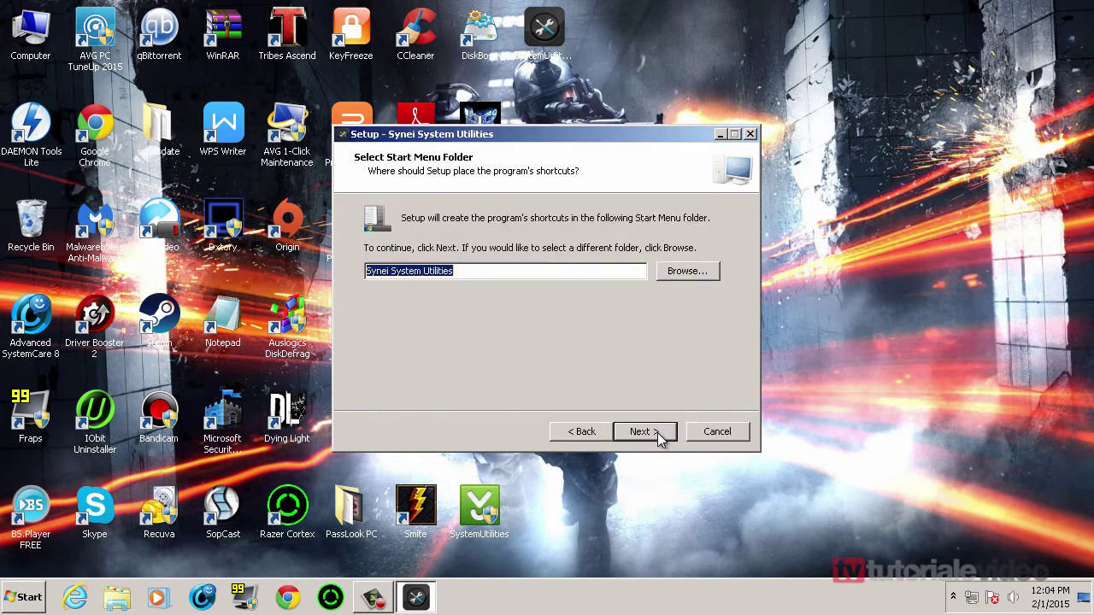
# Install with the Synei System Utilities Start Menu folder and a desktop icon, and launch the program on finishing setup.
pyautogui.click(658, 436)
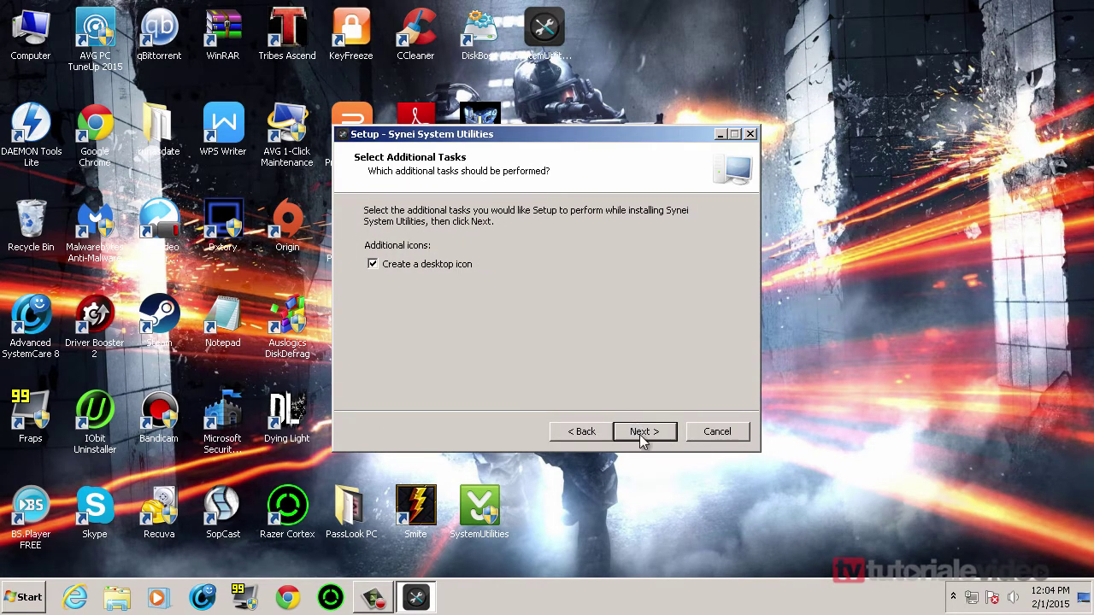
pyautogui.click(652, 430)
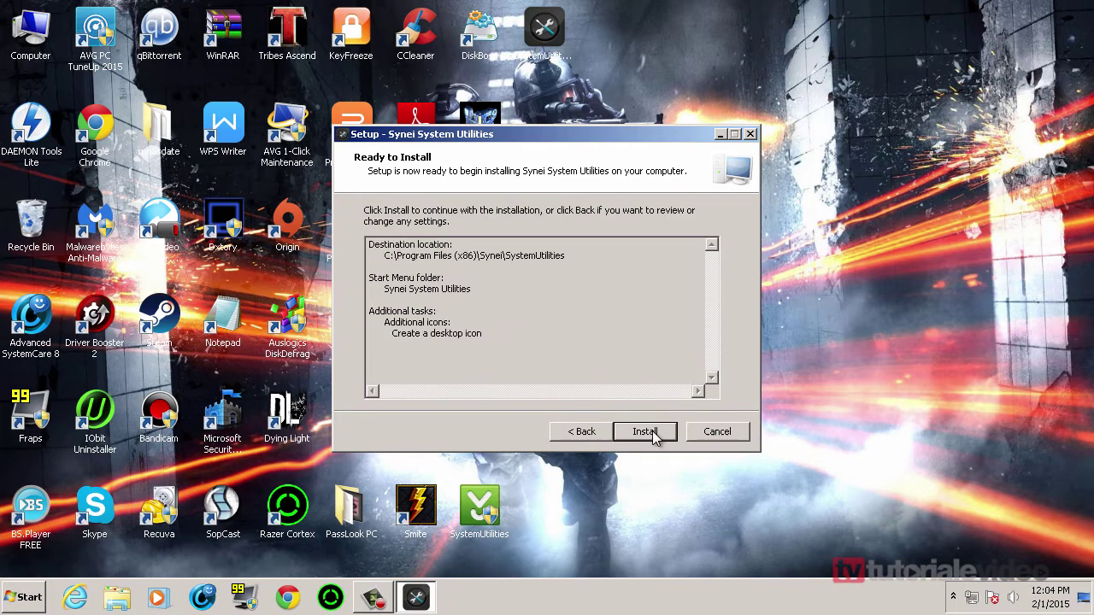
pyautogui.click(652, 430)
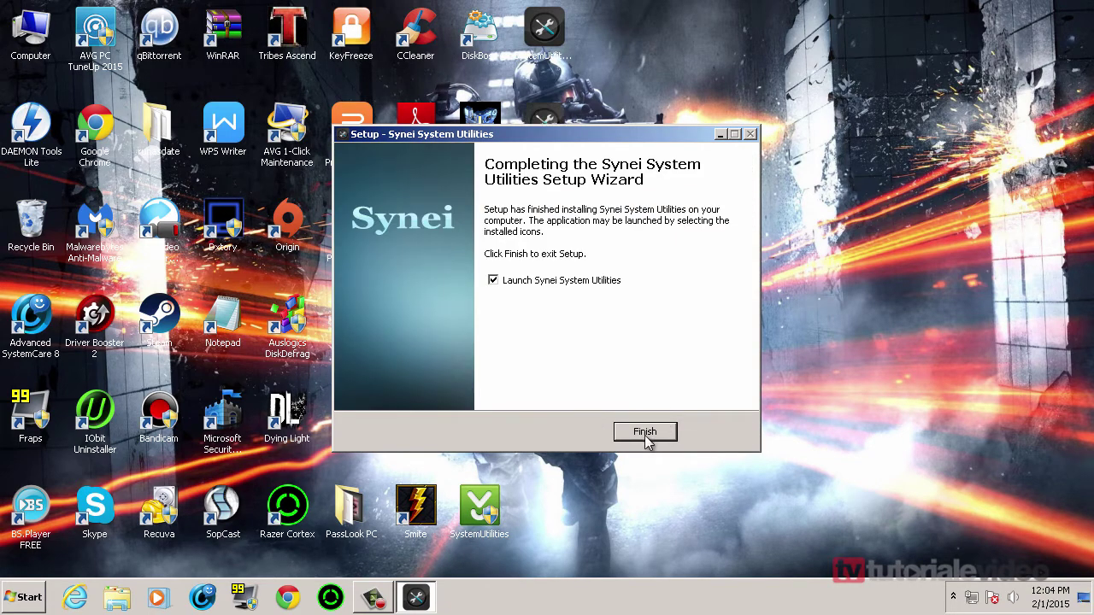
pyautogui.click(645, 434)
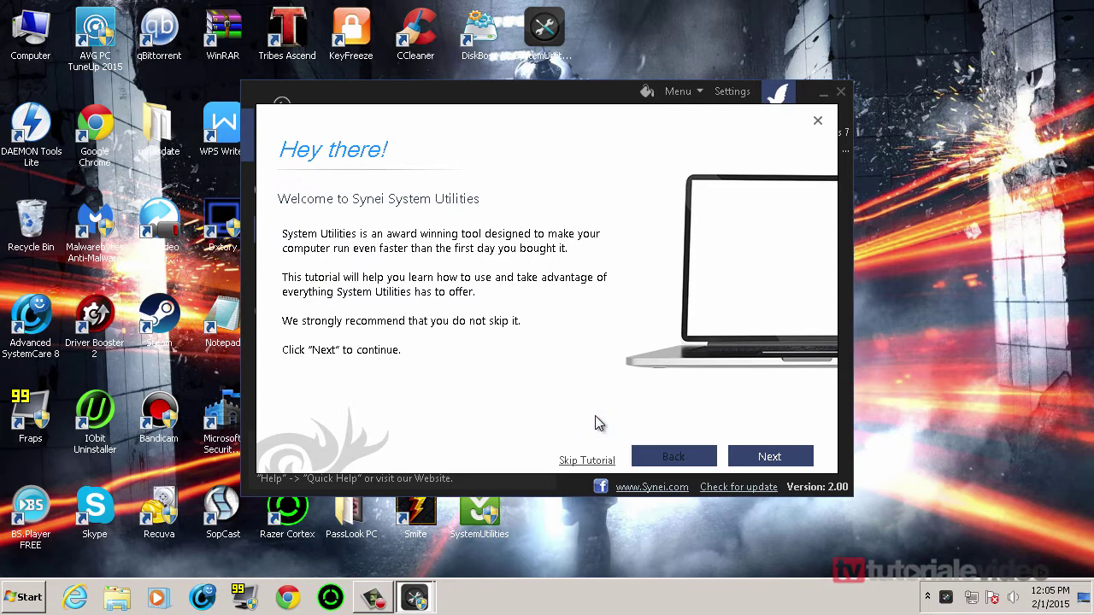
# Go through all pages of the welcome tutorial to reach the Health screen of Synei System Utilities.
pyautogui.click(749, 457)
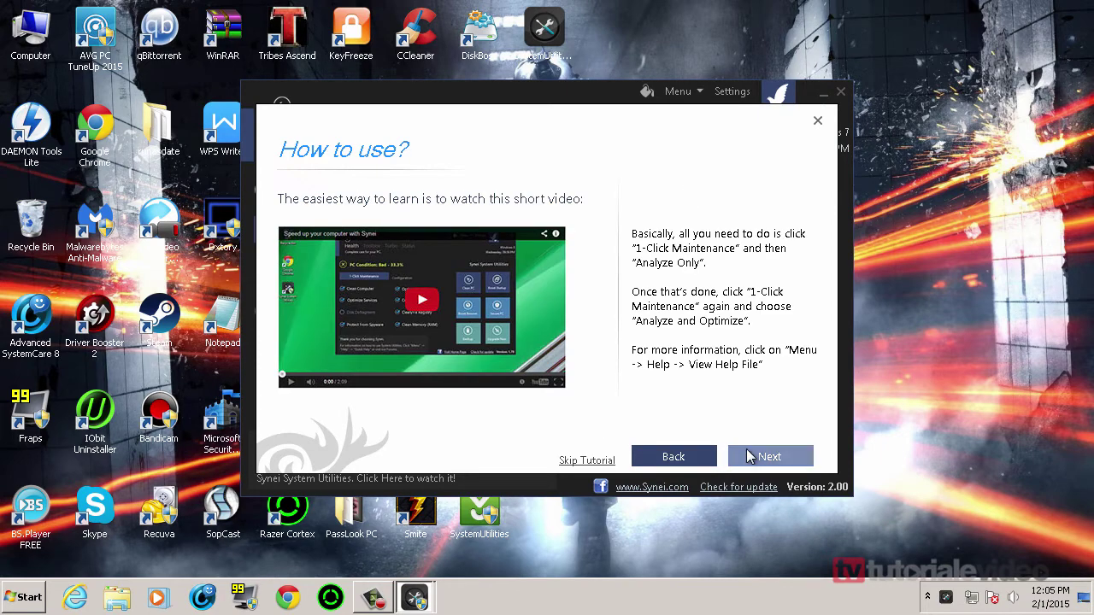
pyautogui.click(748, 458)
pyautogui.click(748, 457)
pyautogui.click(748, 456)
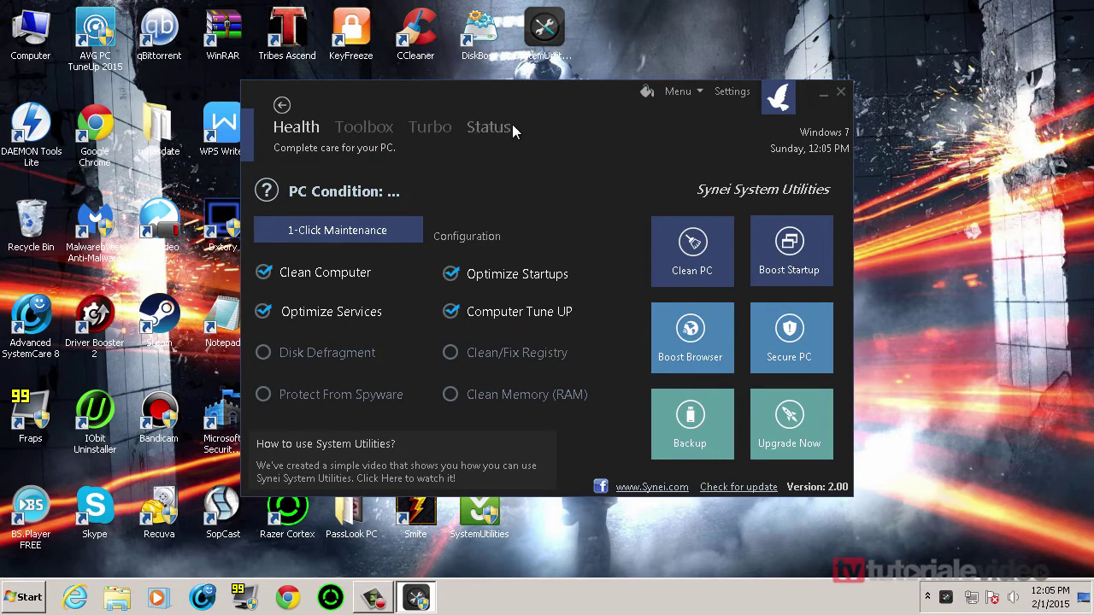
# Add Clean/Fix Registry, Protect From Spyware and Clean Memory (RAM) to the 1-click maintenance tasks, leaving Disk Defragment off.
pyautogui.moveTo(499, 82); pyautogui.dragTo(581, 76)
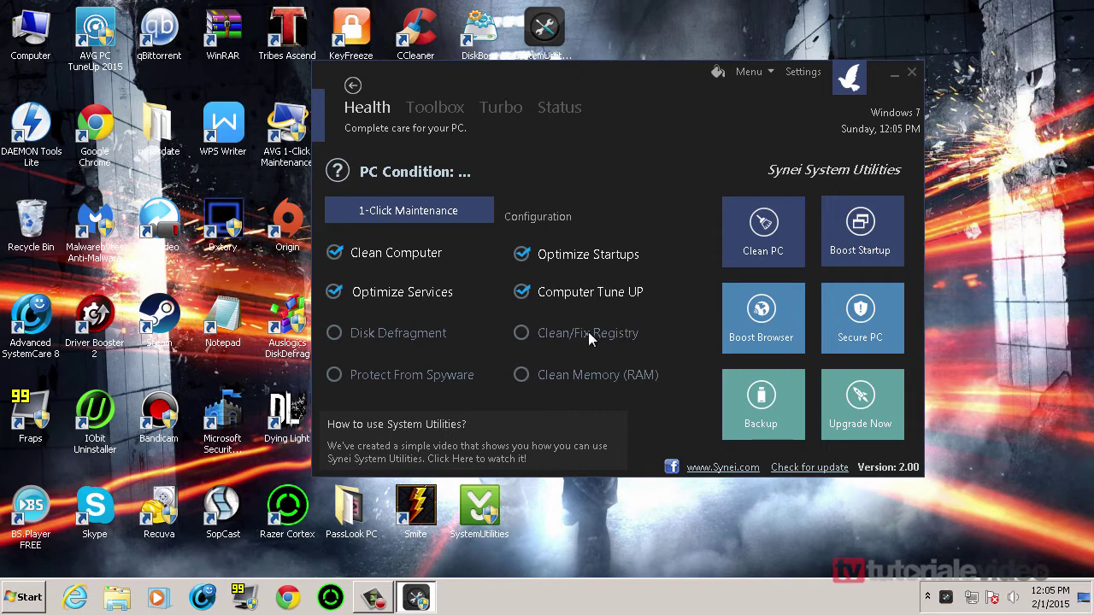
pyautogui.click(416, 337)
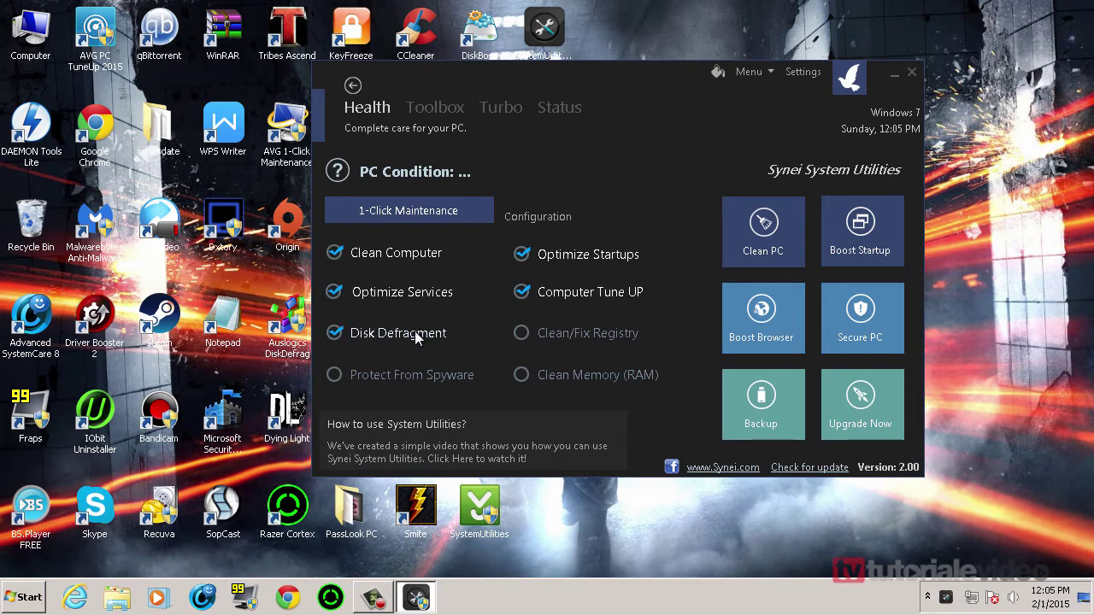
pyautogui.click(333, 334)
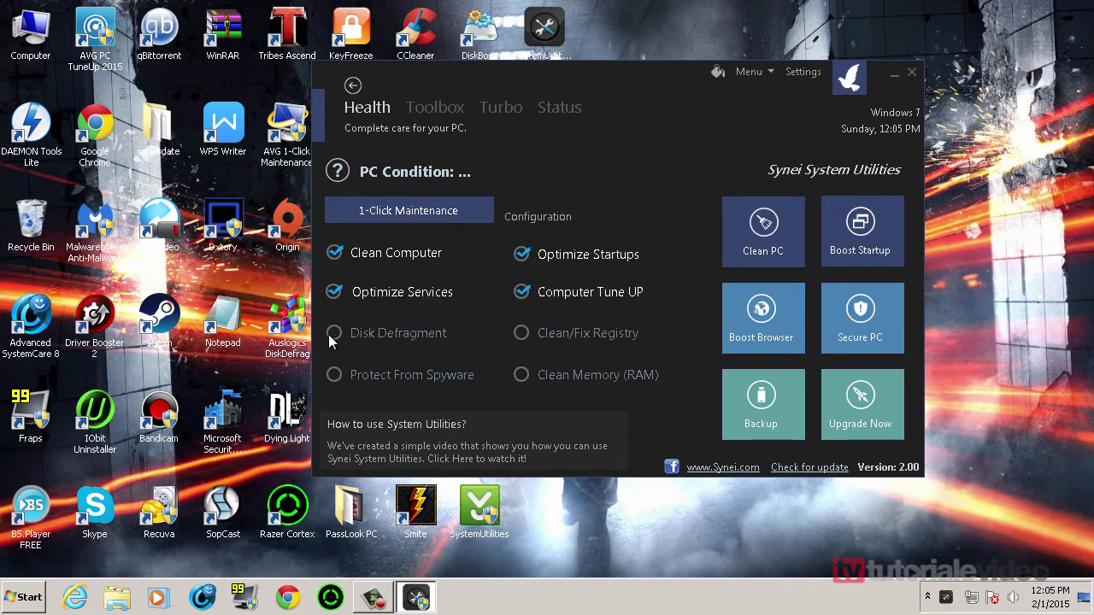
pyautogui.click(530, 328)
pyautogui.click(404, 380)
pyautogui.click(540, 382)
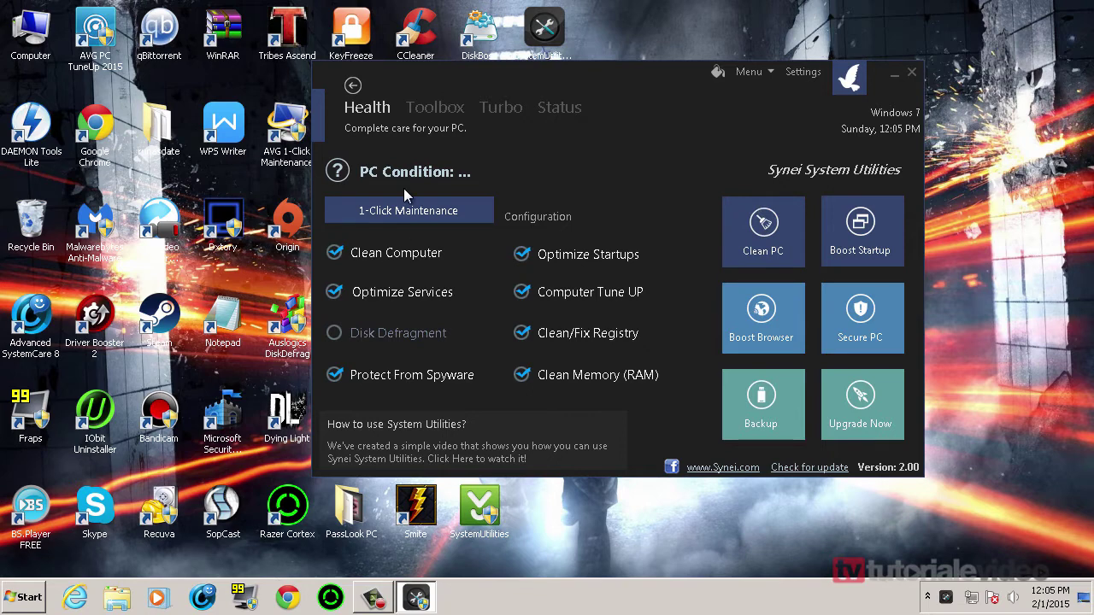
# Look at the run options offered for 1-Click Maintenance and dismiss them.
pyautogui.click(426, 216)
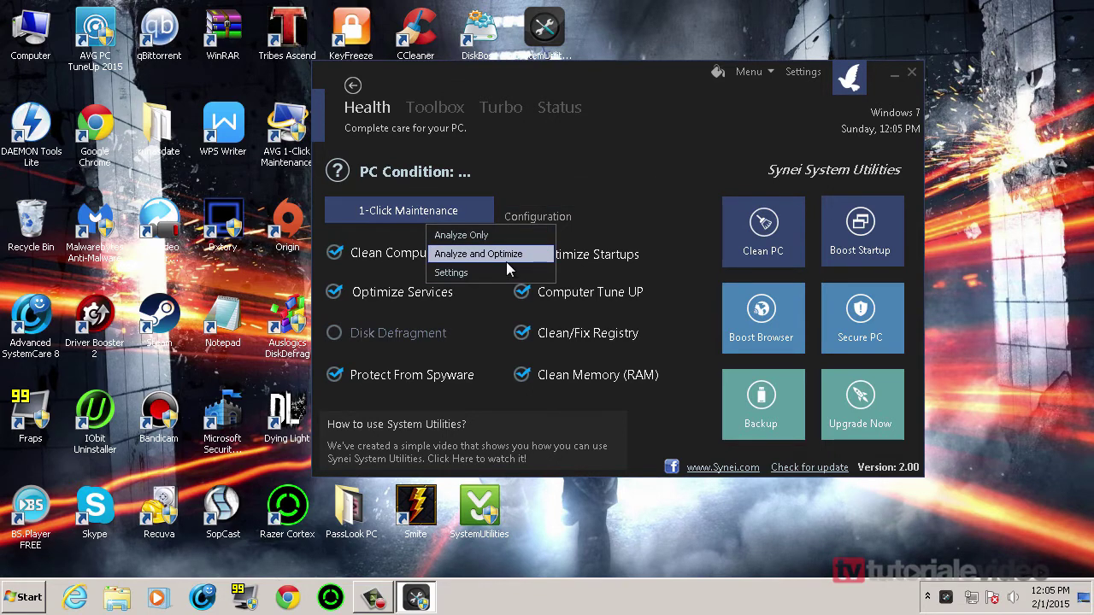
pyautogui.click(474, 198)
pyautogui.click(450, 218)
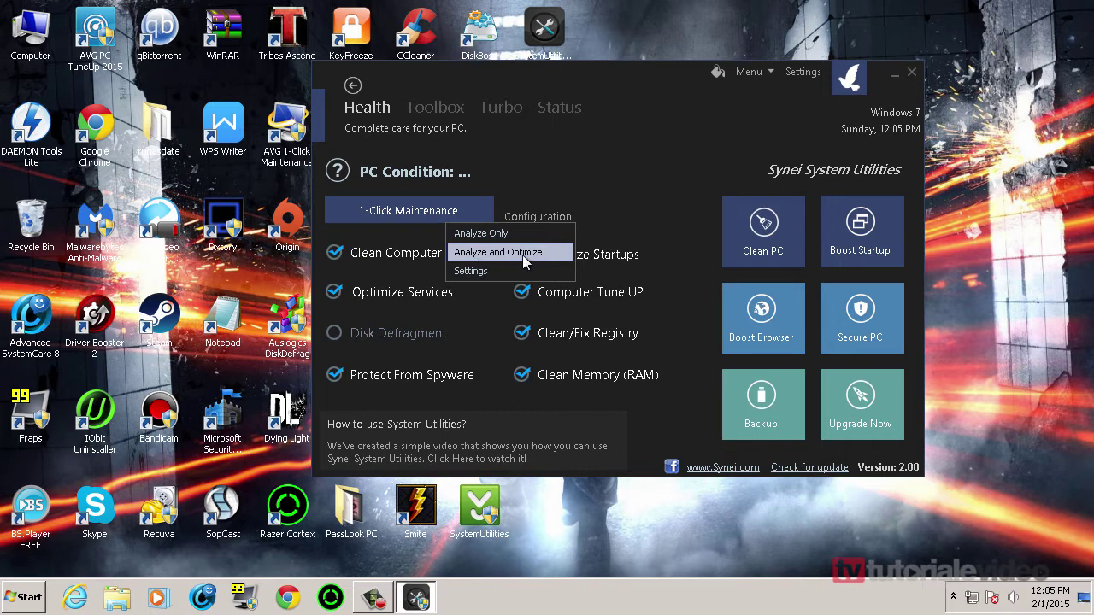
pyautogui.click(610, 176)
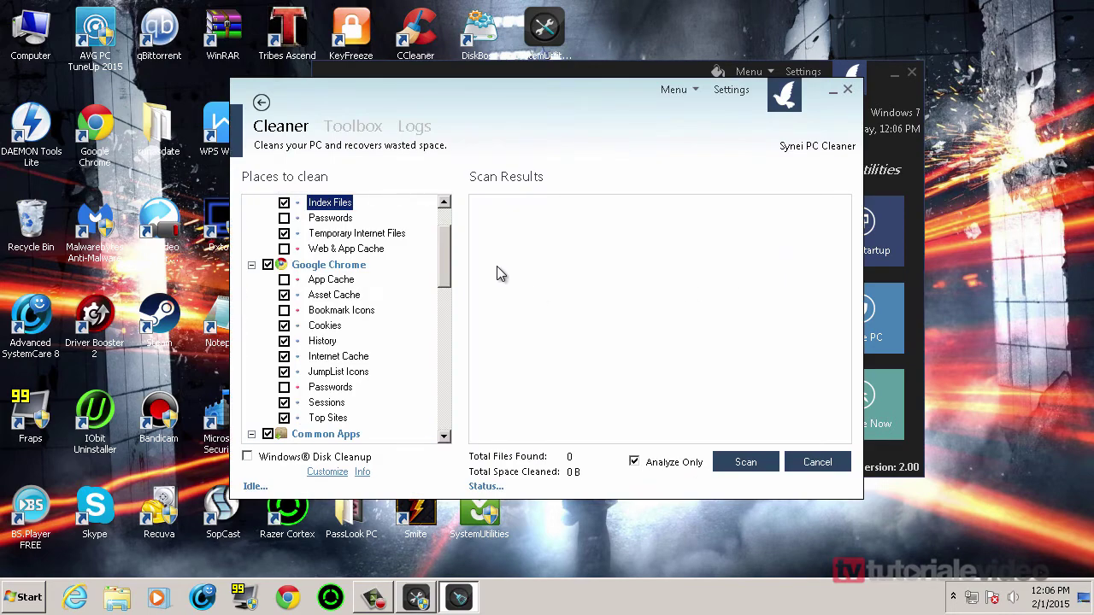
# Look through the places to clean in Synei PC Cleaner and close the cleaner.
pyautogui.scroll(-15, 355, 235)
pyautogui.scroll(20, 350, 346)
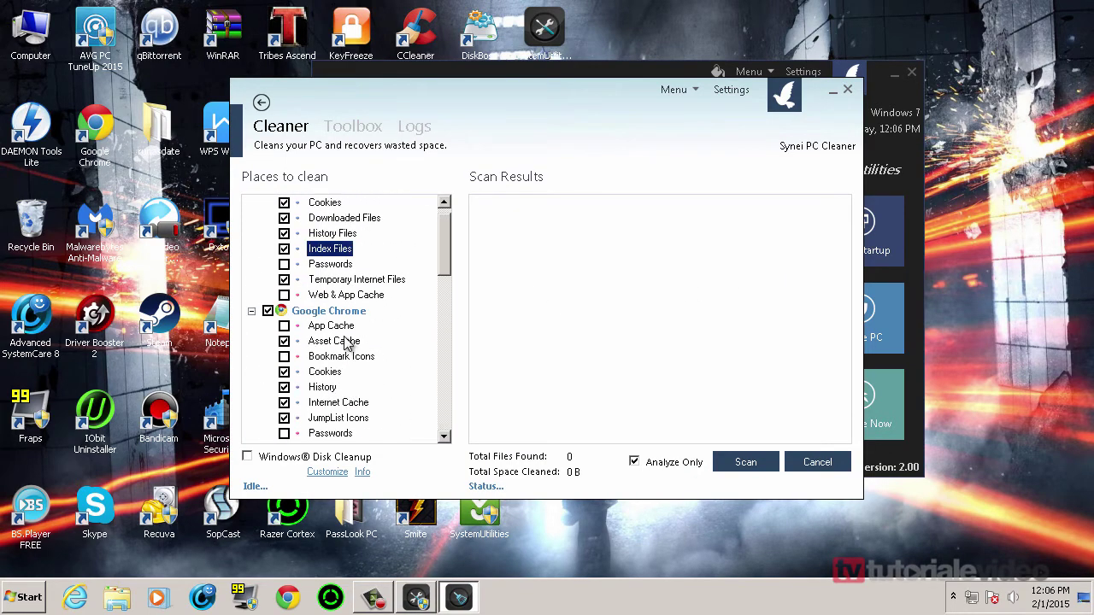
pyautogui.scroll(1, 346, 342)
pyautogui.click(850, 89)
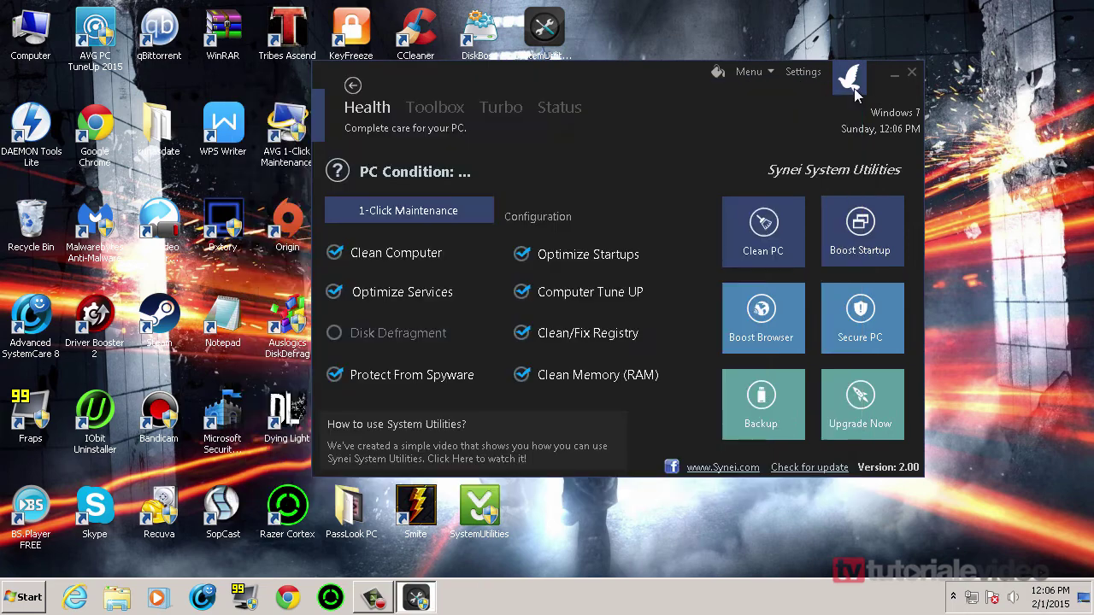
# In Startup Manager, set the WTFast Tray and DriveTheLife2013 startup entries to be disabled and apply the change.
pyautogui.click(881, 235)
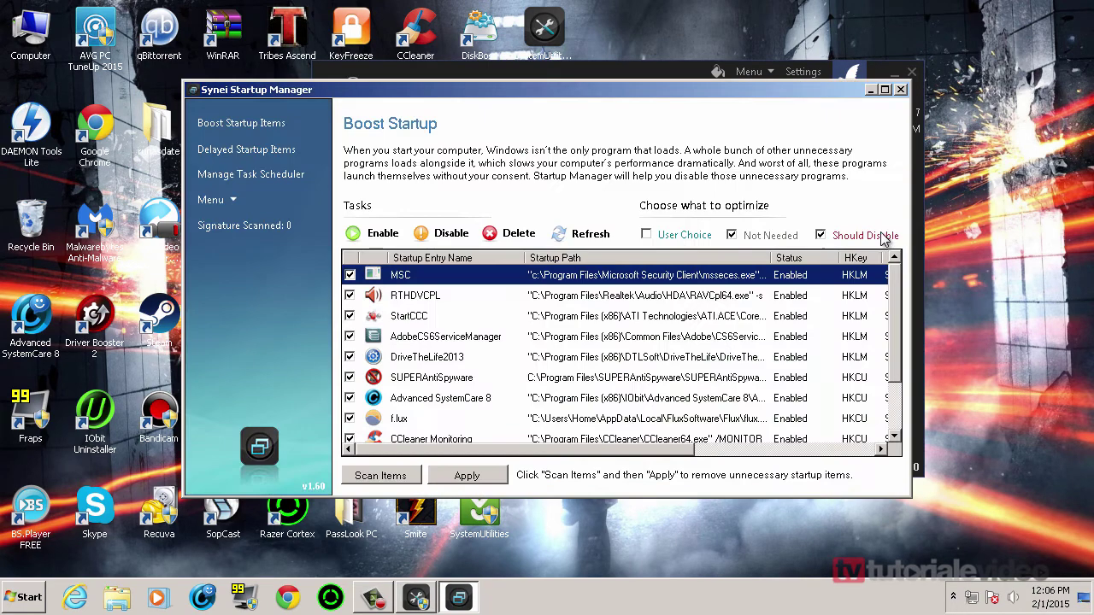
pyautogui.scroll(-4, 610, 350)
pyautogui.scroll(4, 611, 350)
pyautogui.scroll(-4, 610, 351)
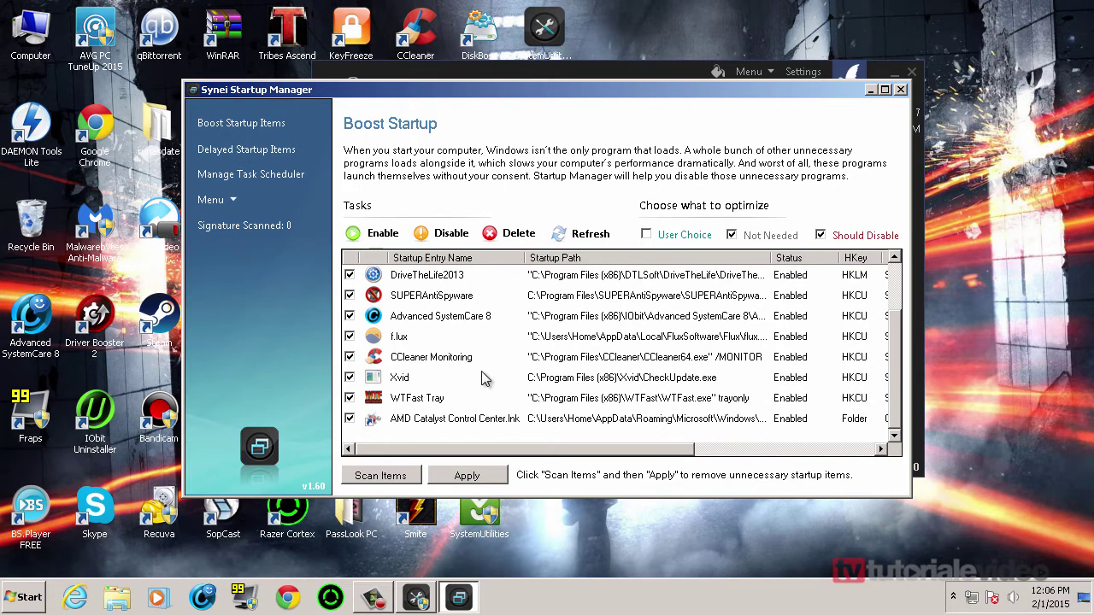
pyautogui.click(350, 400)
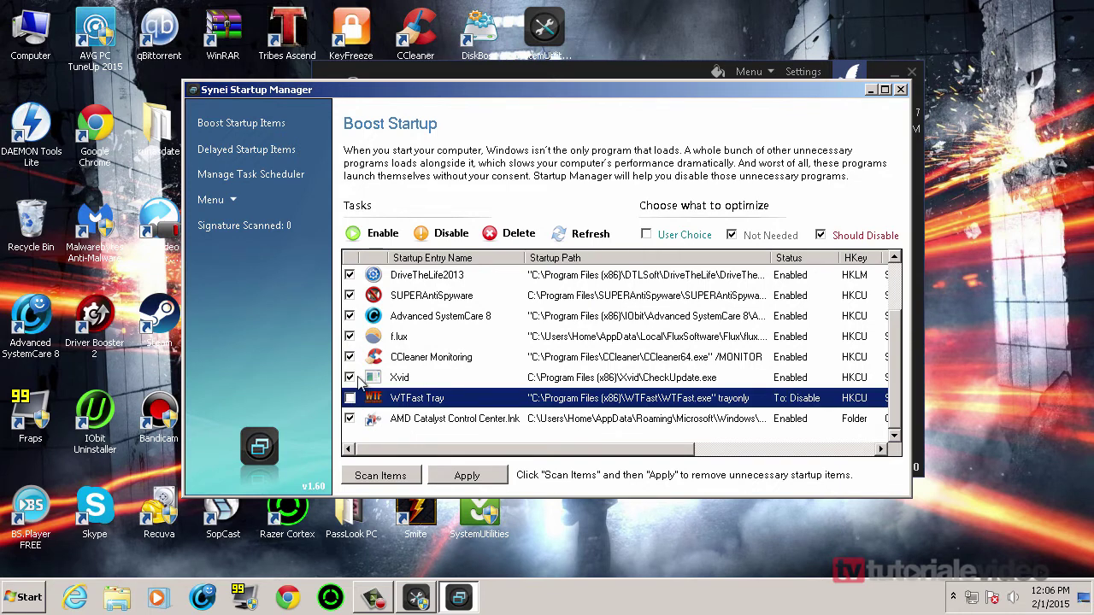
pyautogui.scroll(1, 359, 387)
pyautogui.click(349, 336)
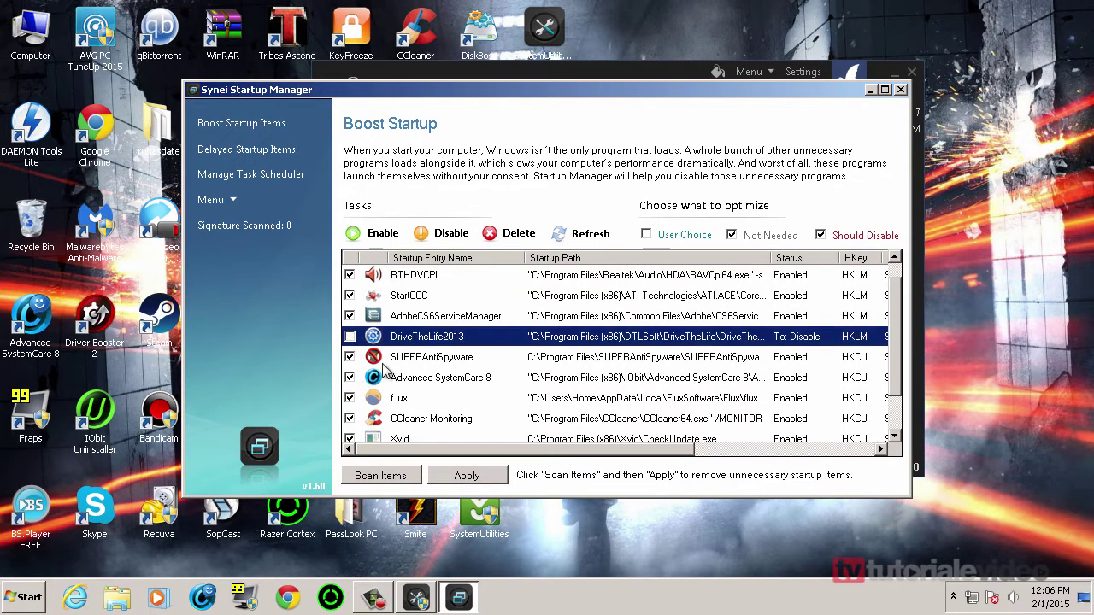
pyautogui.scroll(1, 391, 379)
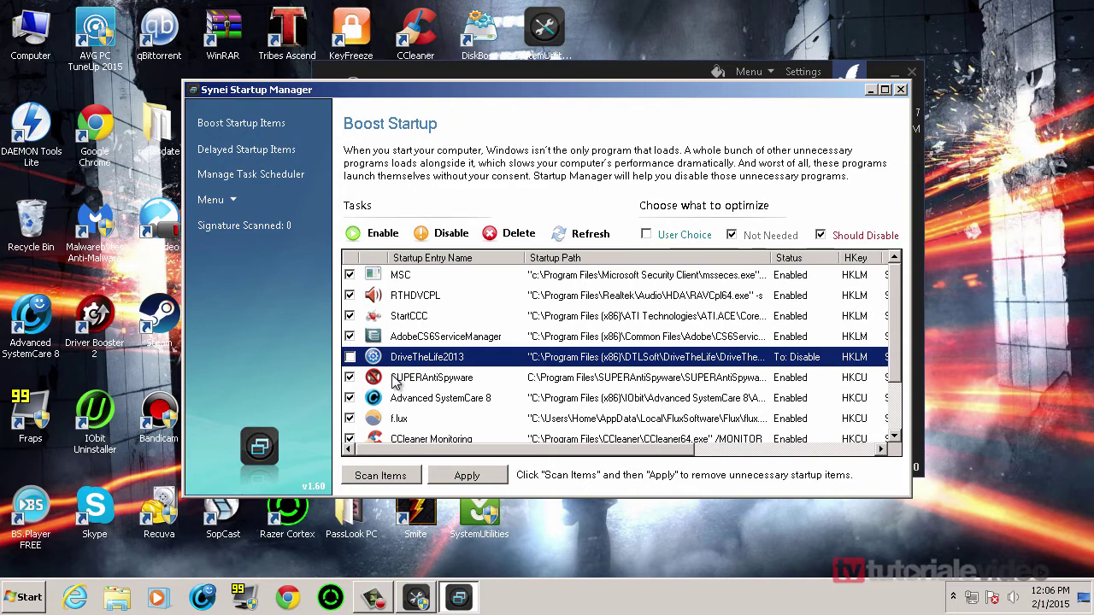
pyautogui.scroll(-1, 395, 382)
pyautogui.click(465, 477)
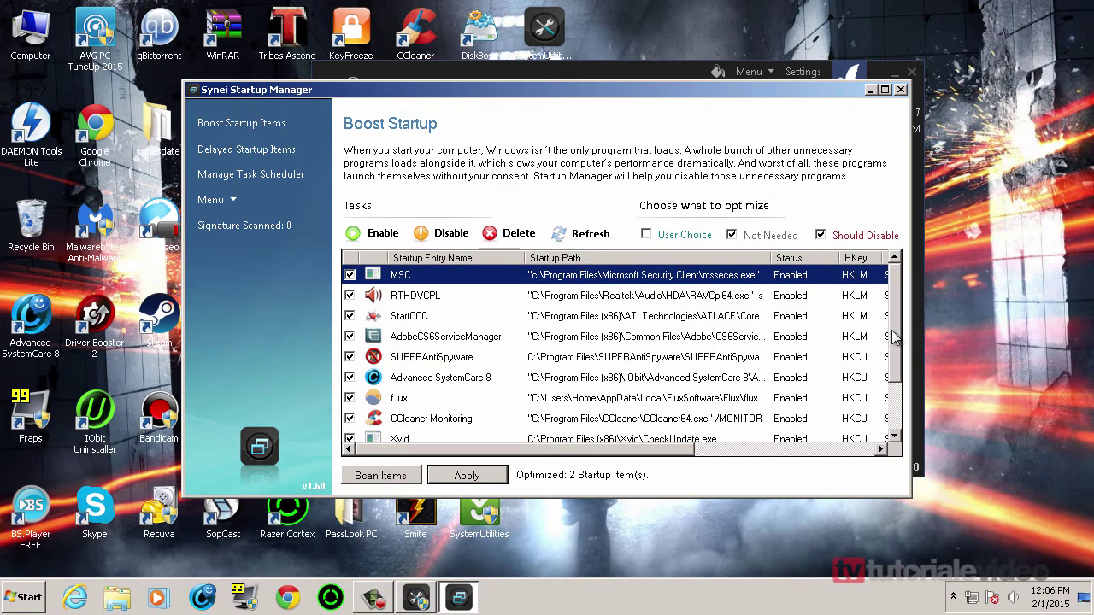
# Check the disabled entries at the end of the startup list and close Startup Manager.
pyautogui.moveTo(892, 338); pyautogui.dragTo(889, 395)
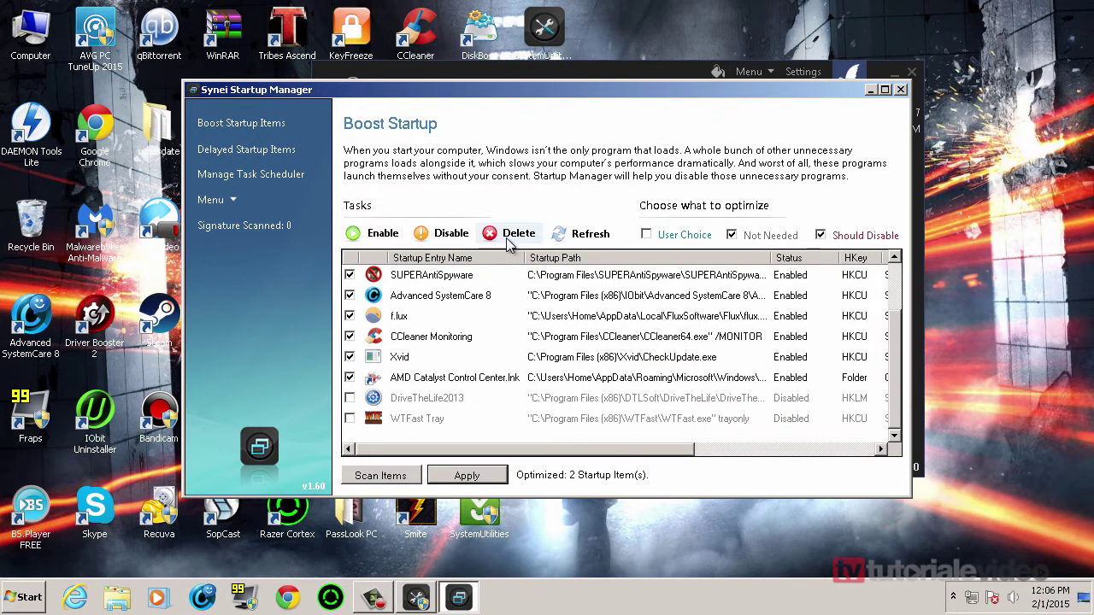
pyautogui.click(444, 404)
pyautogui.click(901, 90)
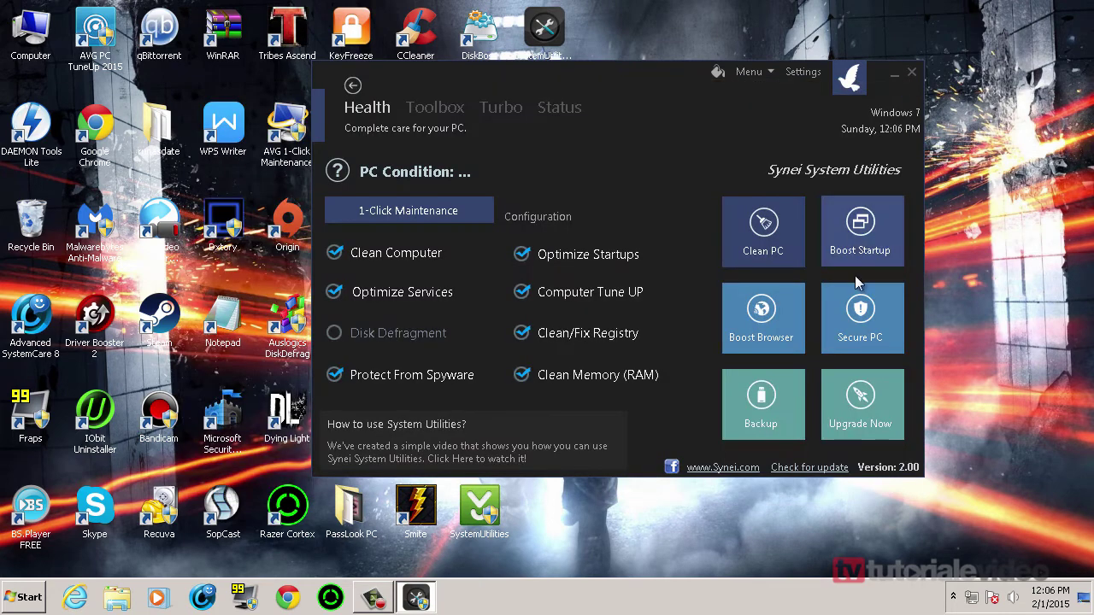
# In Browser Optimizer, choose only Internet Explorer for Intelli-Boost, switch optimization ON and save.
pyautogui.click(762, 342)
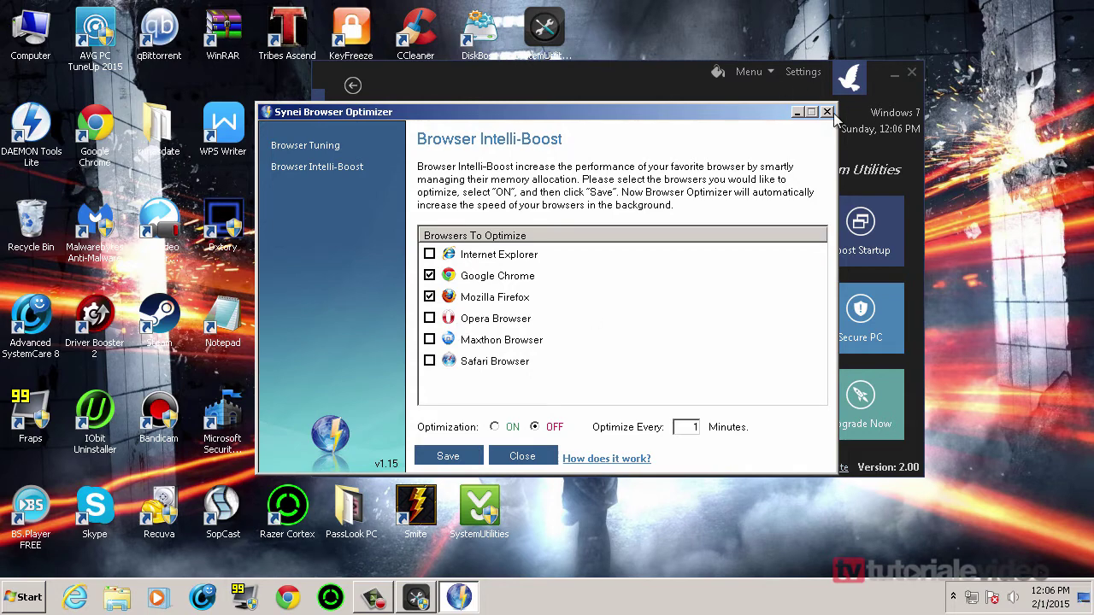
pyautogui.click(496, 254)
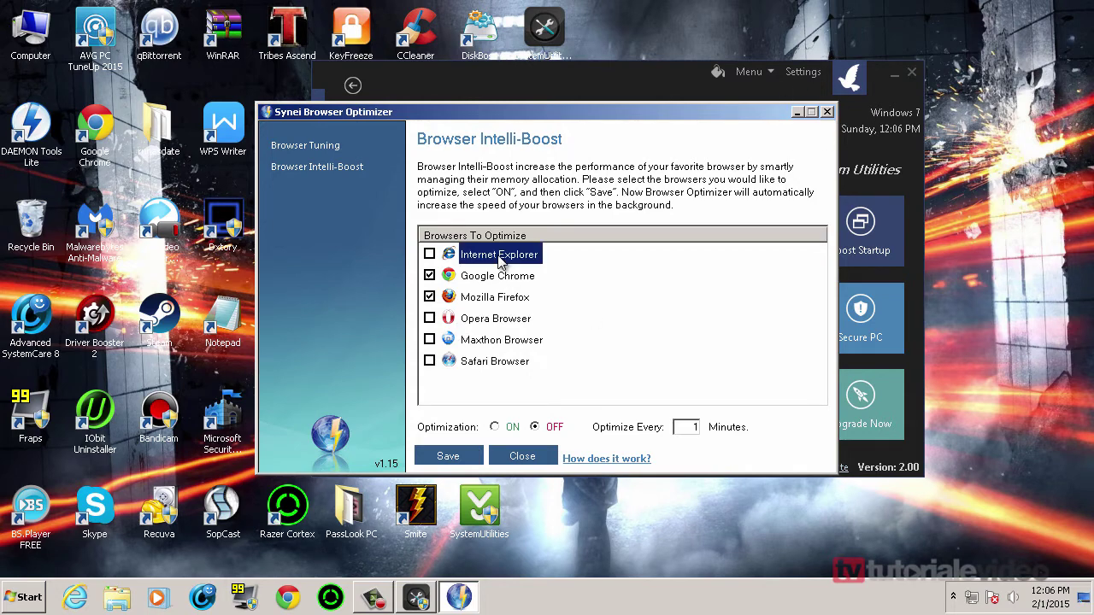
pyautogui.click(429, 297)
pyautogui.click(429, 275)
pyautogui.click(430, 253)
pyautogui.click(495, 426)
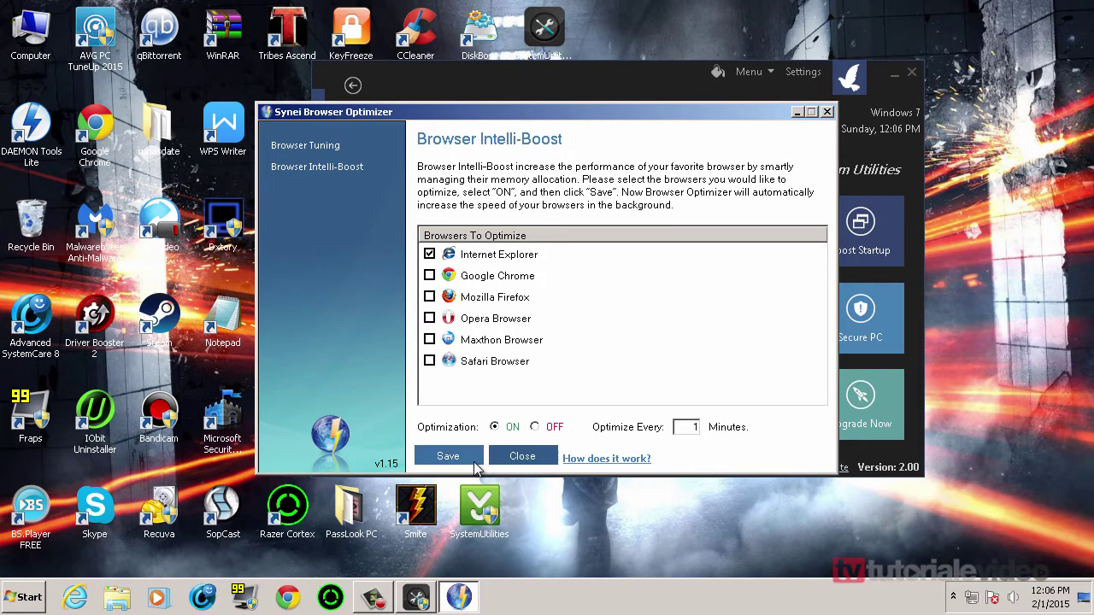
pyautogui.click(475, 458)
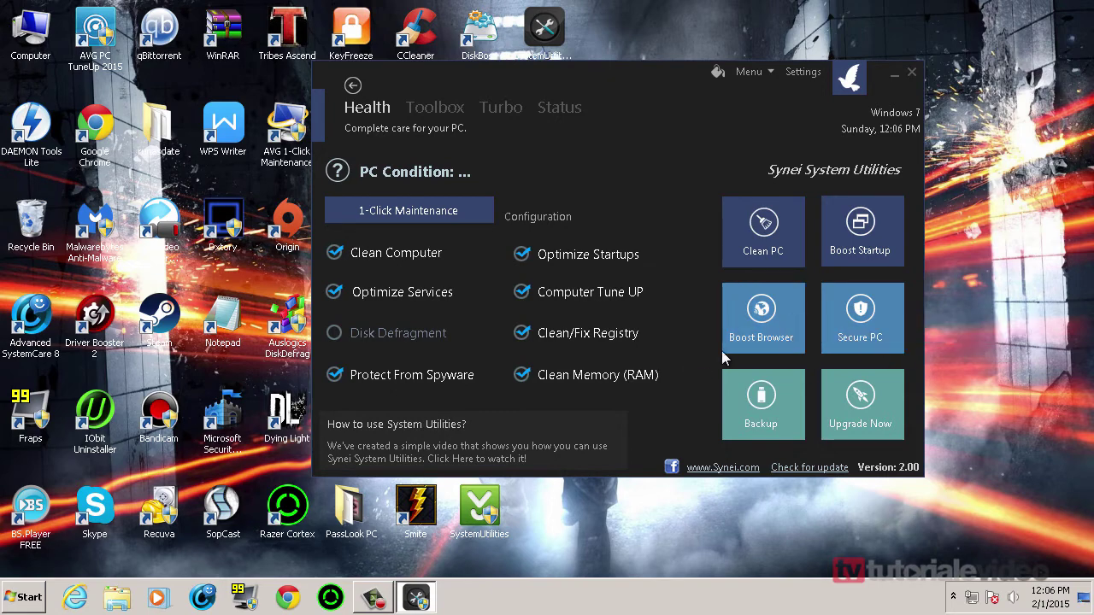
# Enable Spyware Defender's protection for all selected browser and dangerous-site items, and close it.
pyautogui.click(834, 346)
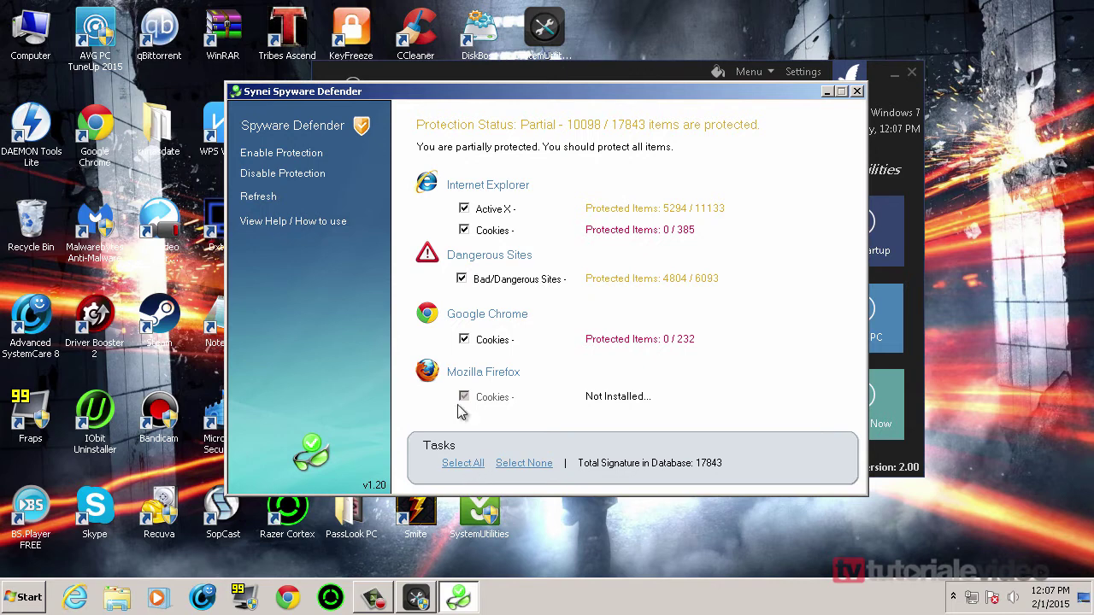
pyautogui.click(281, 157)
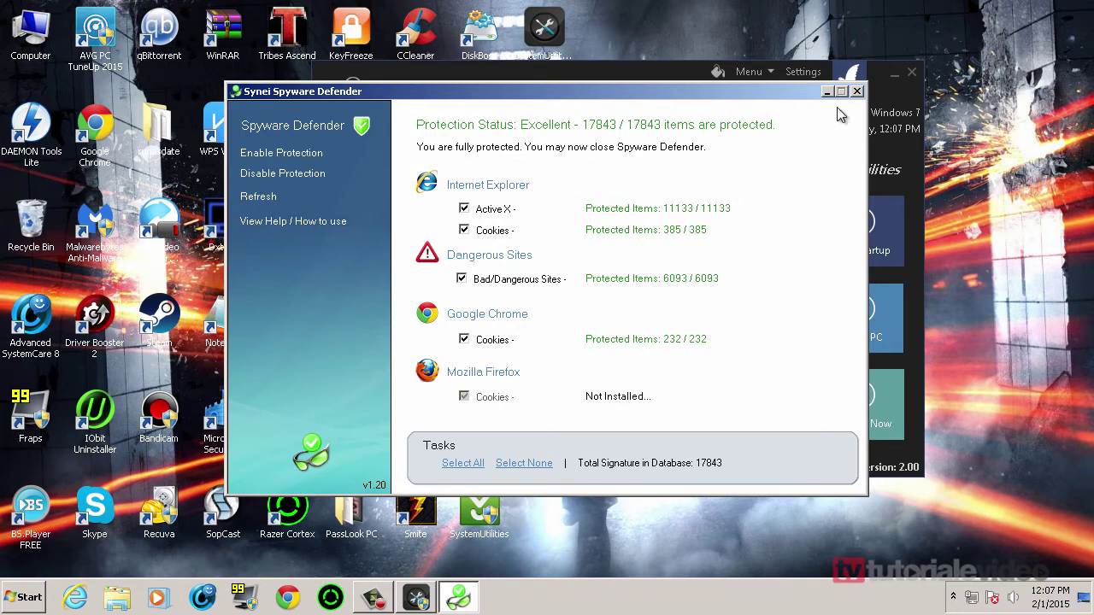
pyautogui.click(857, 91)
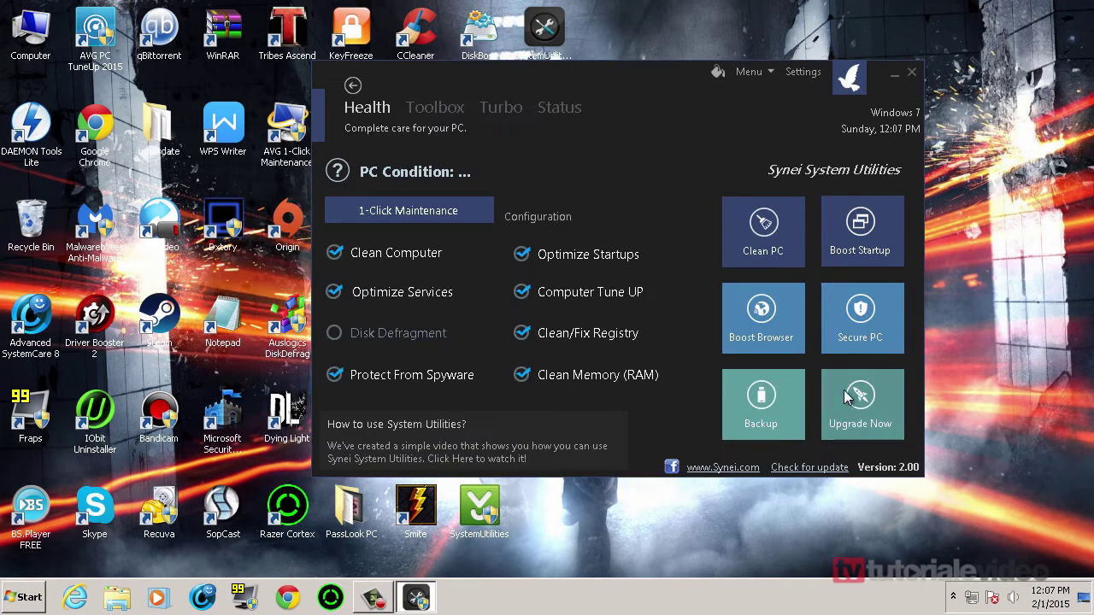
# Open Backup Manager to view its backup task list and close it again.
pyautogui.click(754, 414)
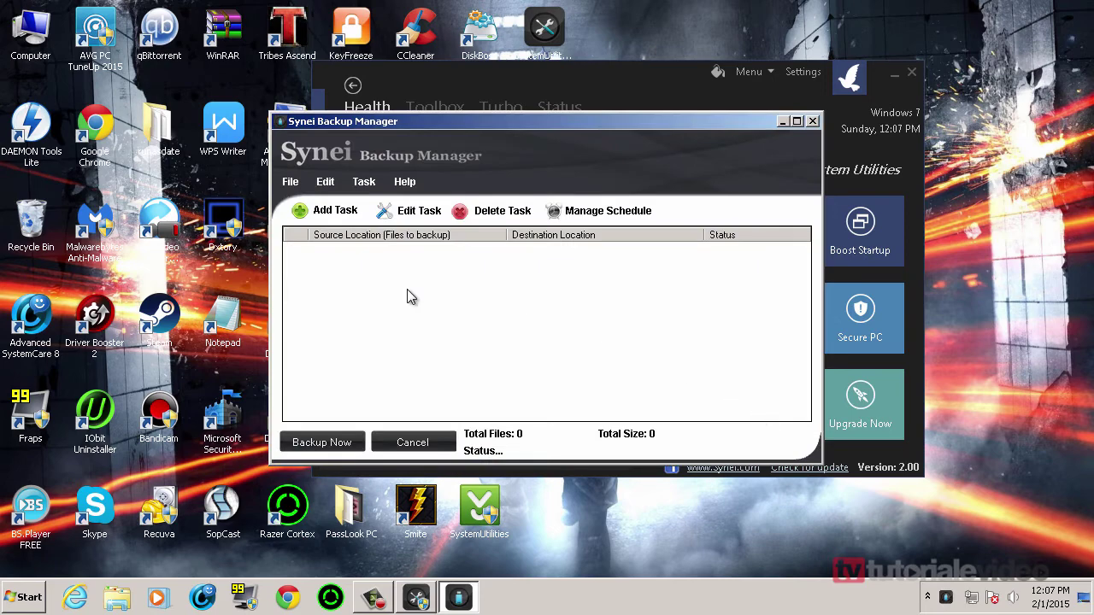
pyautogui.click(812, 121)
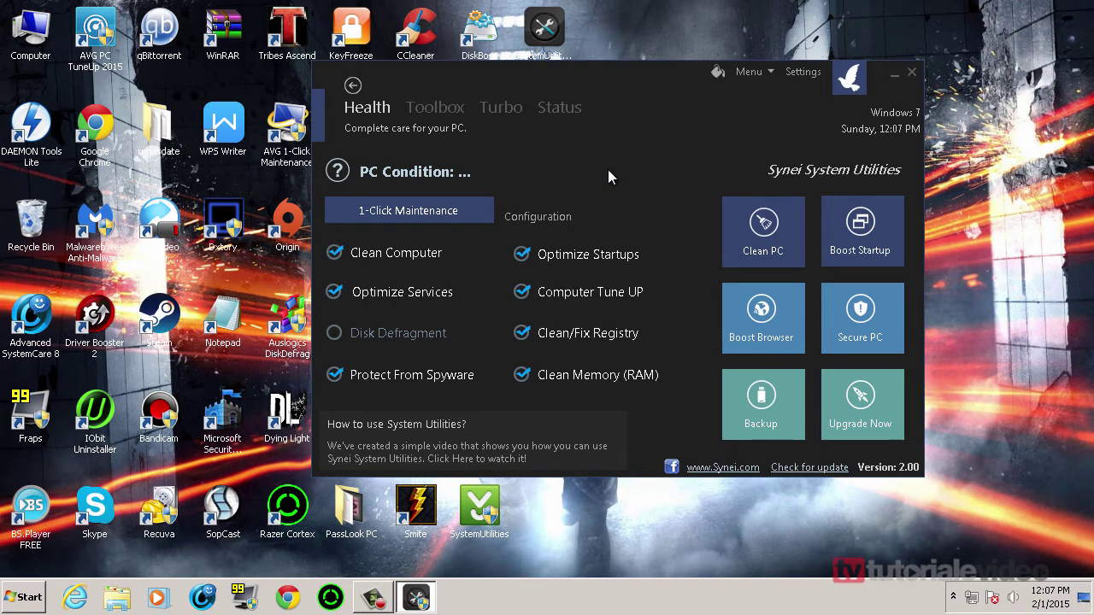
# Open the maintenance configuration and review the 1-Click Maintenance and 1-Click Page 2 settings.
pyautogui.click(552, 229)
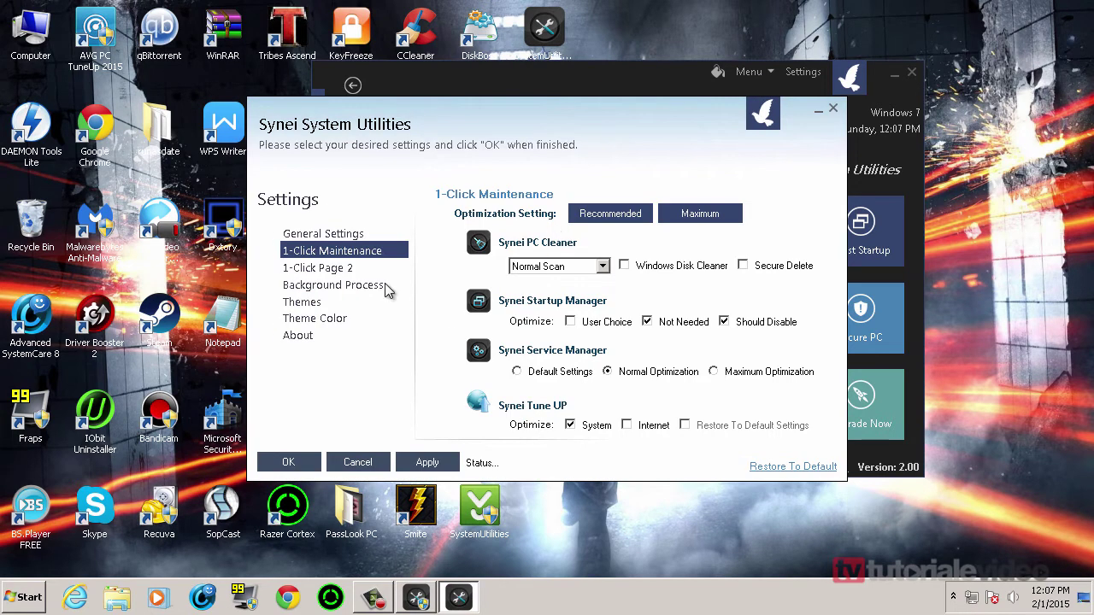
pyautogui.click(606, 266)
pyautogui.click(605, 267)
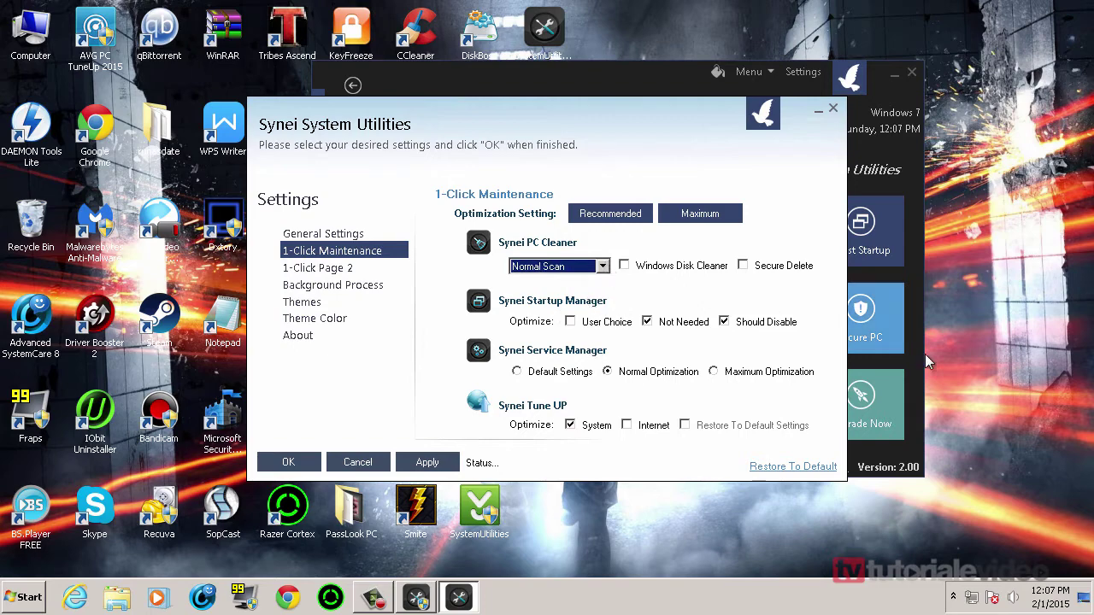
pyautogui.click(320, 270)
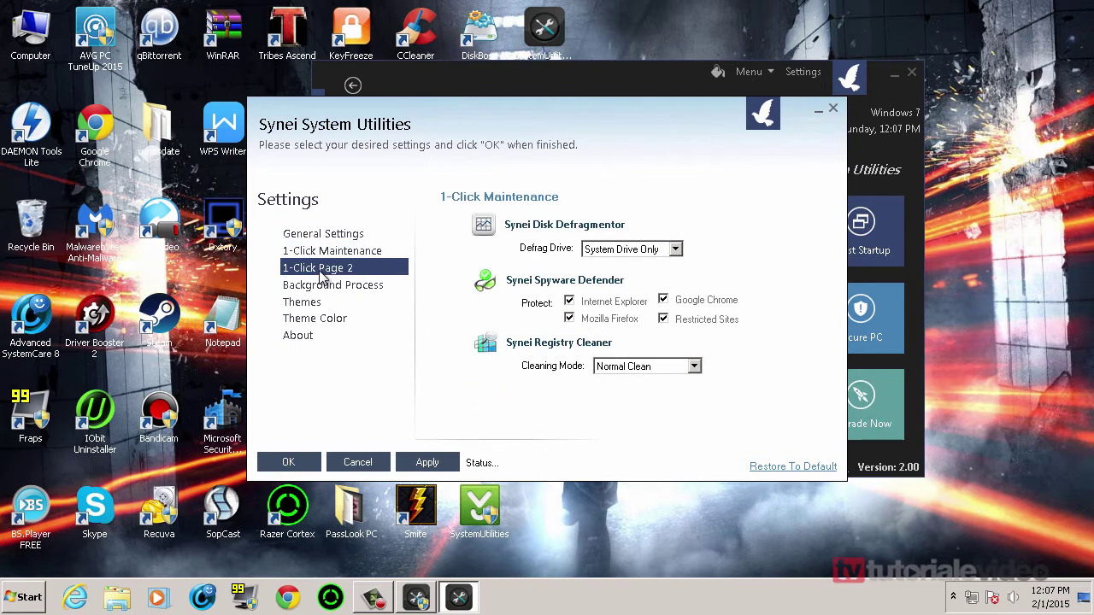
# Preview the Sanctuary theme in the theme settings.
pyautogui.click(336, 305)
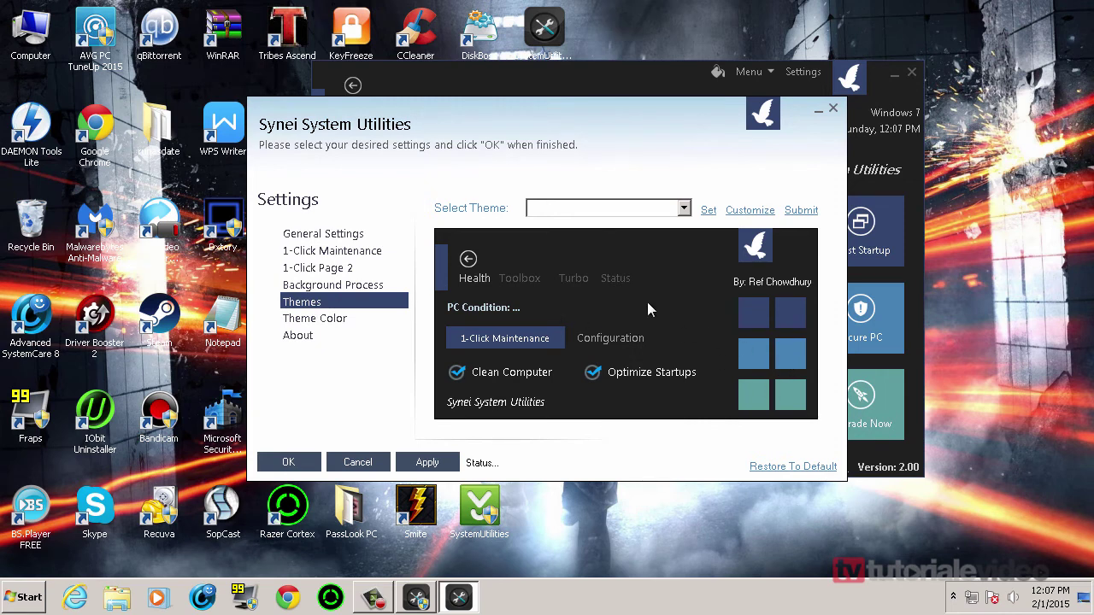
pyautogui.click(683, 211)
pyautogui.click(668, 252)
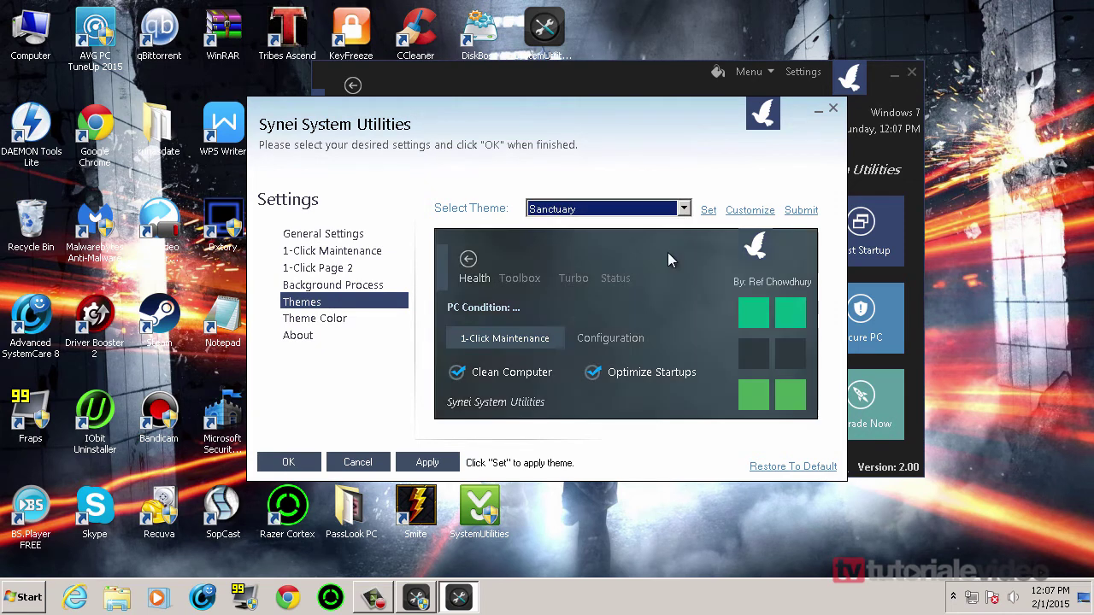
pyautogui.click(683, 211)
pyautogui.click(648, 174)
# Look through the Theme Color, About and Background Process settings and close the settings with OK.
pyautogui.click(297, 318)
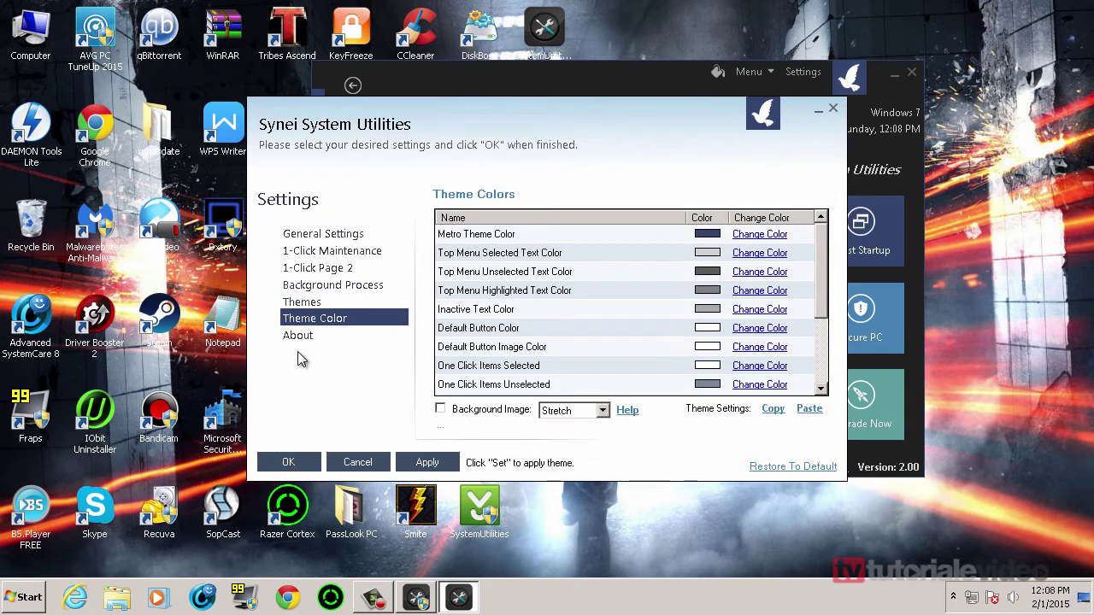
pyautogui.click(304, 339)
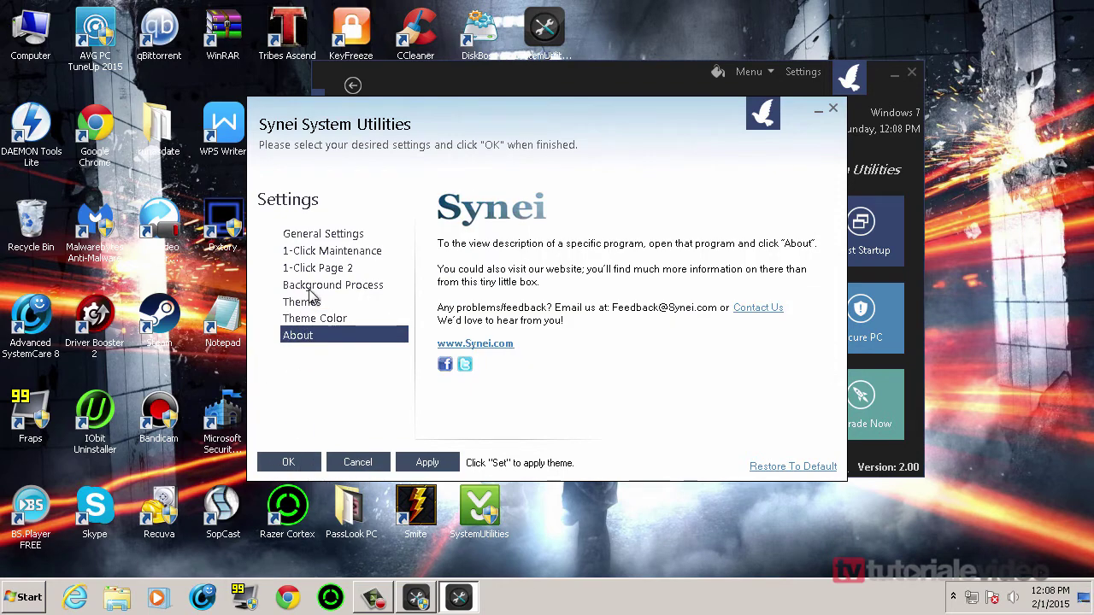
pyautogui.click(311, 289)
pyautogui.click(289, 462)
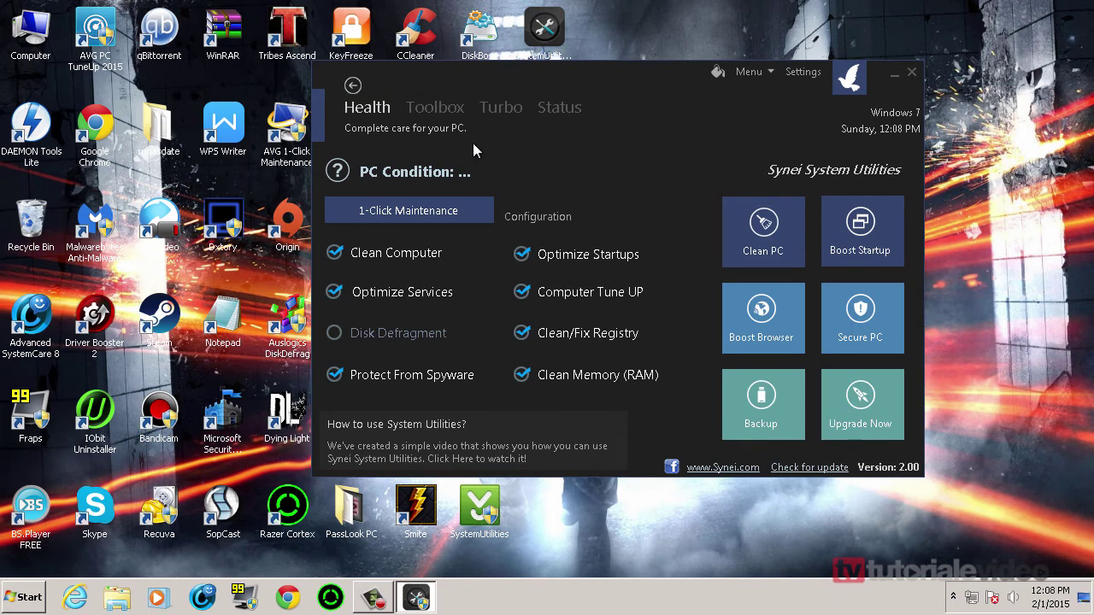
# Open the Toolbox page to view the available optimization, security and personal tools.
pyautogui.click(441, 105)
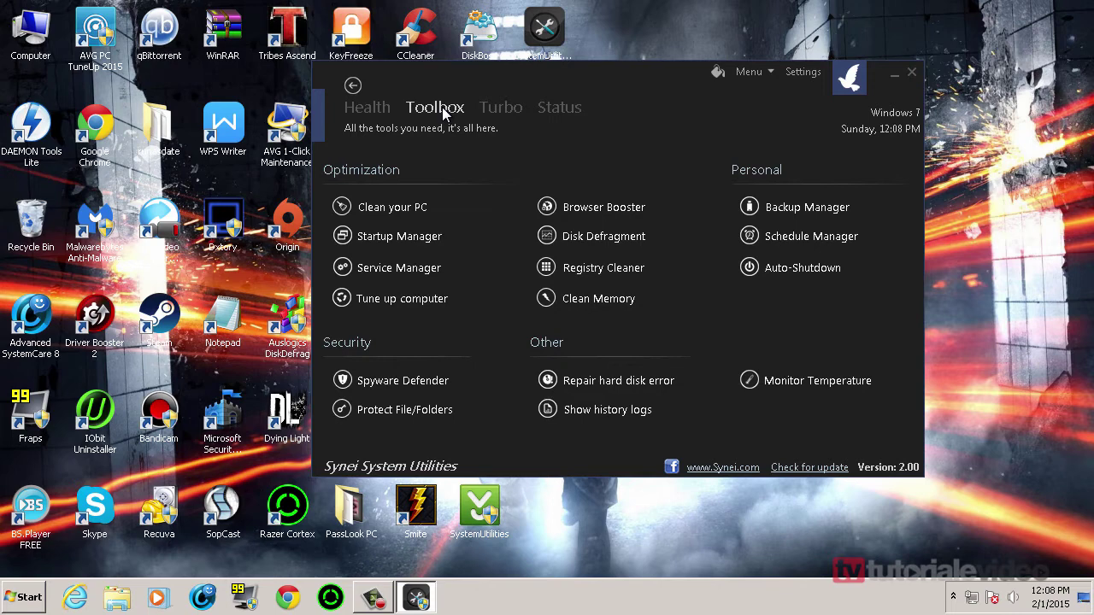
# Open the Backup Manager and the Schedule Manager in turn to view their task lists, closing each one after viewing.
pyautogui.click(768, 216)
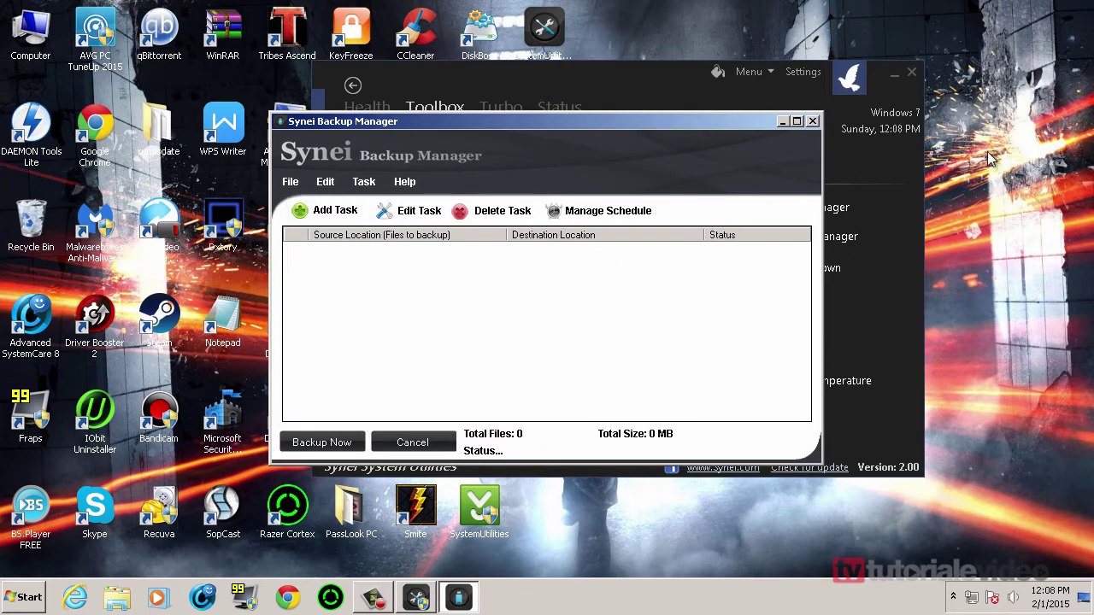
pyautogui.click(813, 120)
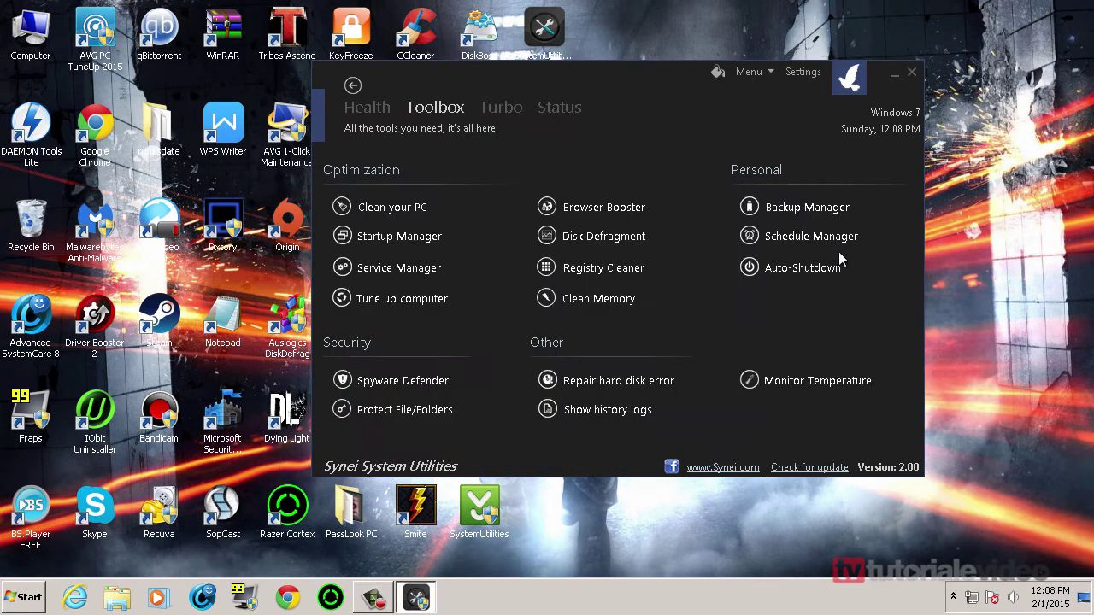
pyautogui.click(786, 244)
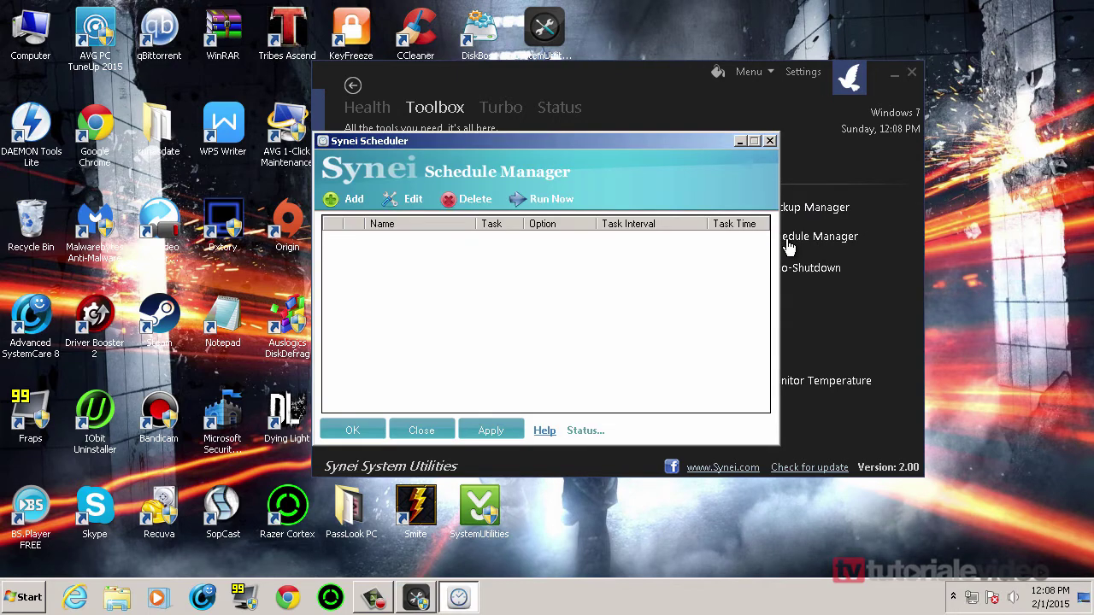
pyautogui.click(770, 140)
pyautogui.click(771, 140)
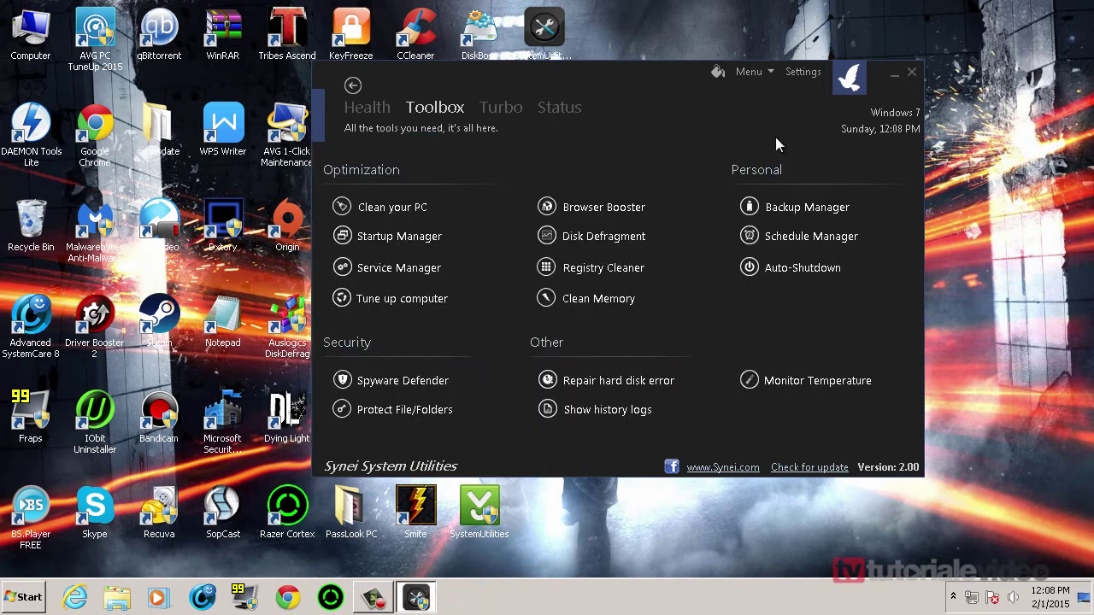
# Open the Auto-Shutdown tool to view its scheduled task options, and close it and the scheduler without adding a task.
pyautogui.click(785, 270)
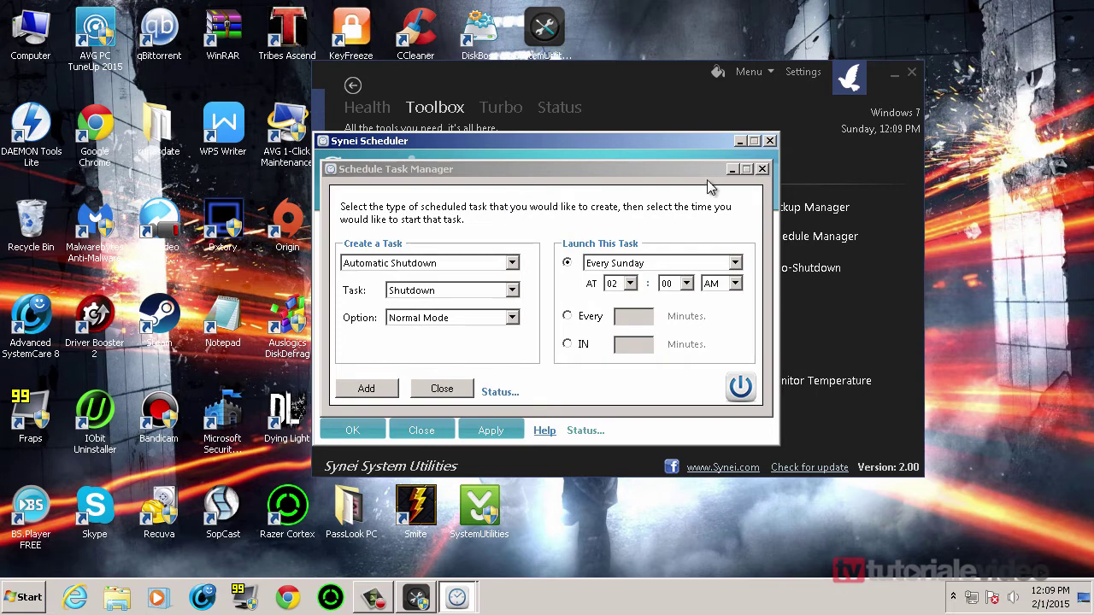
pyautogui.click(763, 170)
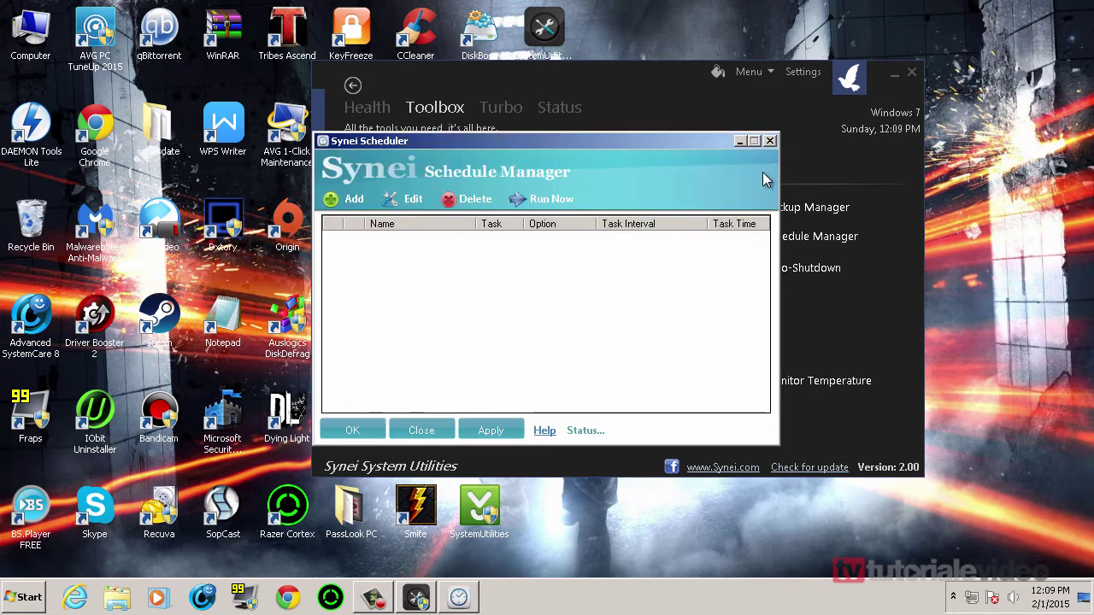
pyautogui.click(771, 140)
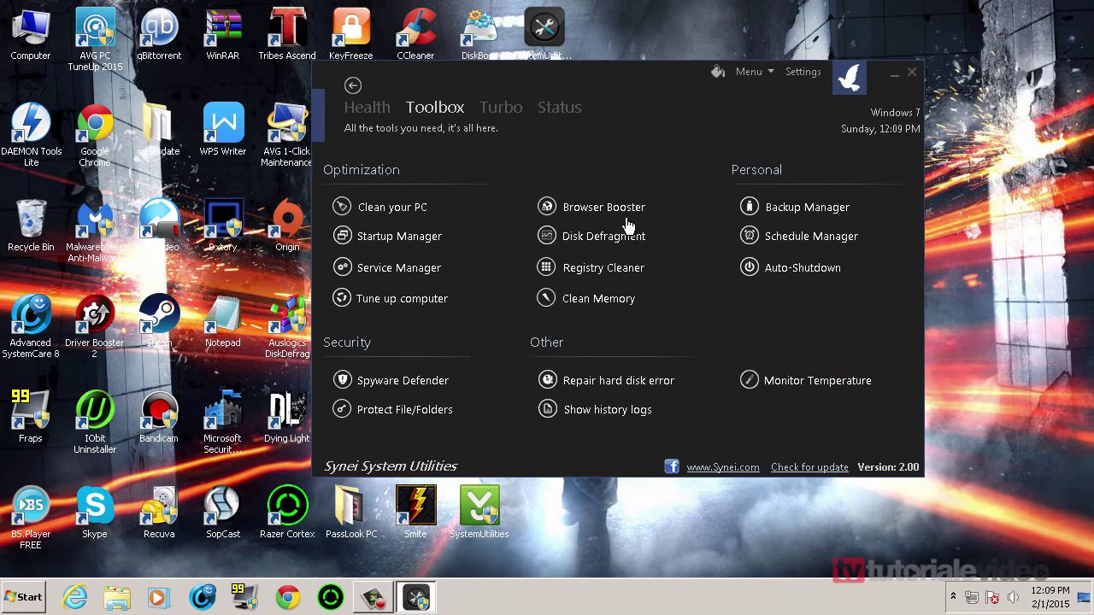
# Compare the Health page's maintenance shortcuts with the Toolbox page's tools, finishing on the Health page.
pyautogui.click(380, 108)
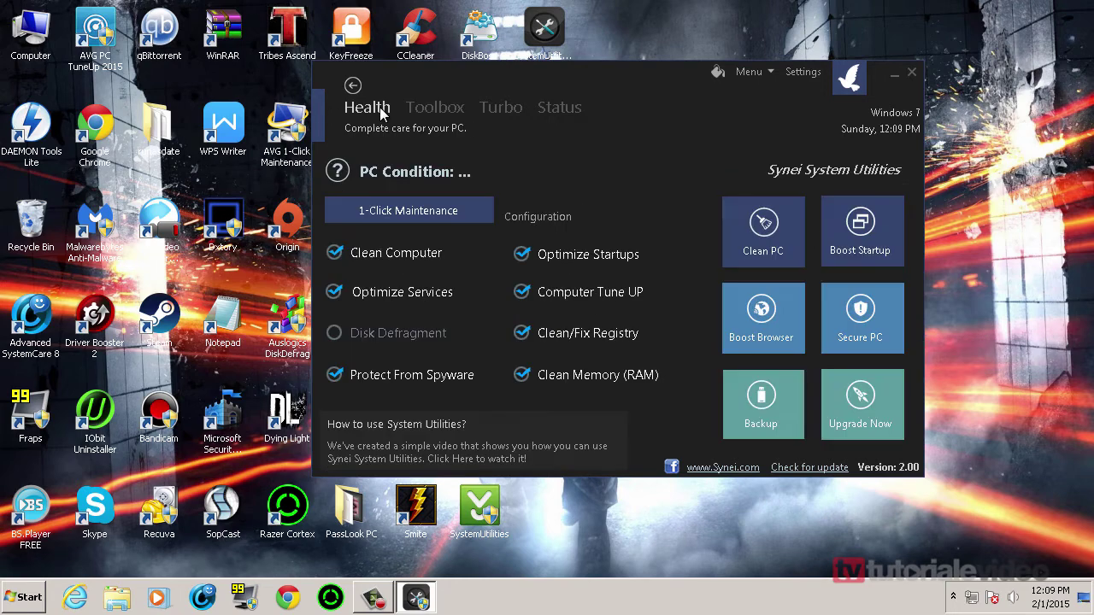
pyautogui.click(449, 106)
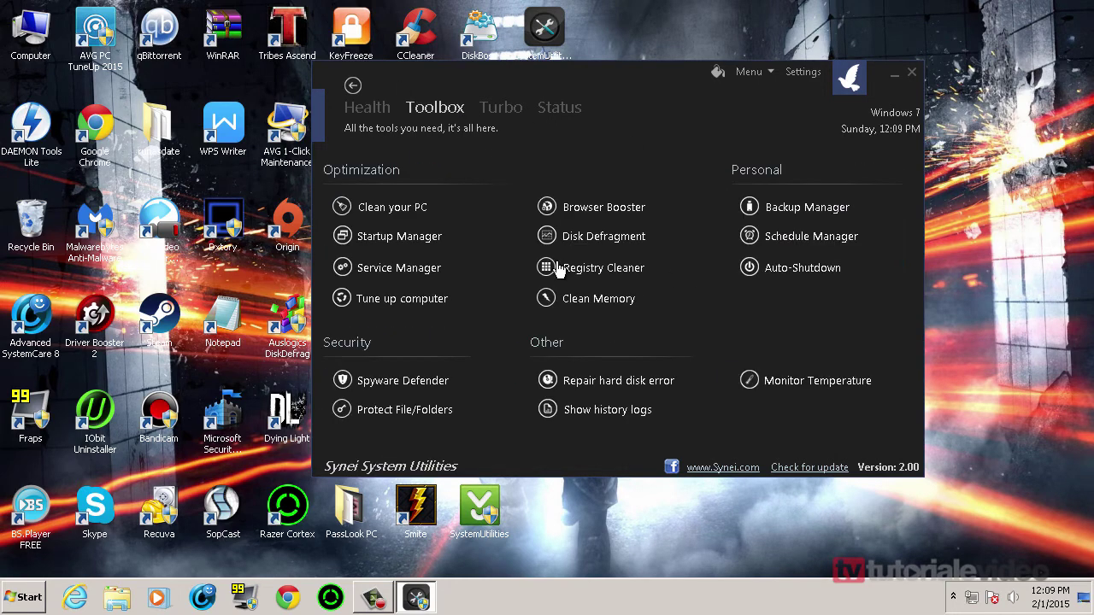
pyautogui.click(376, 116)
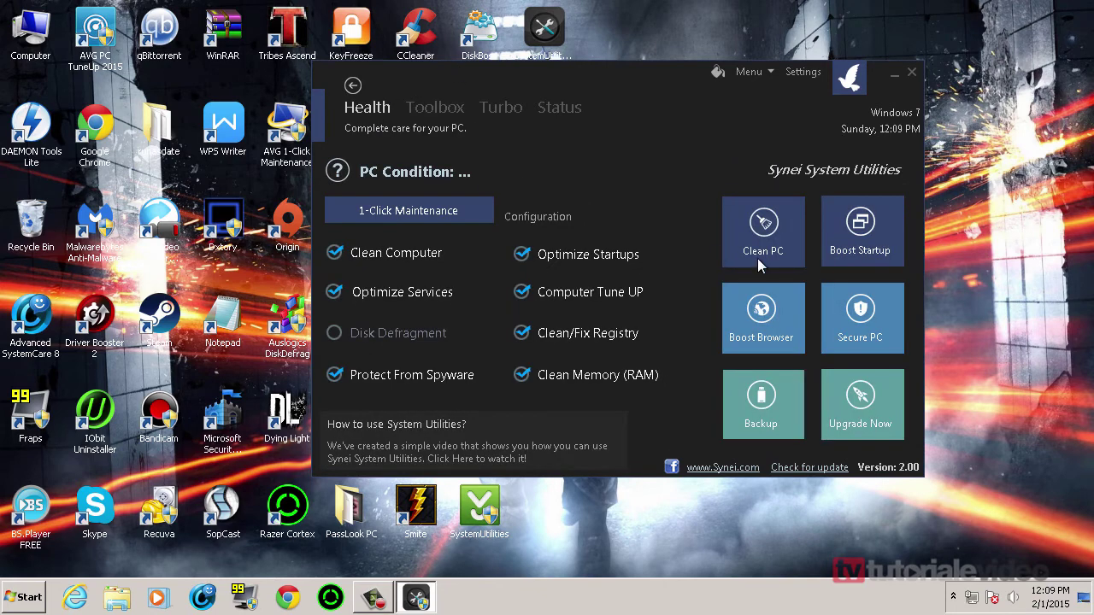